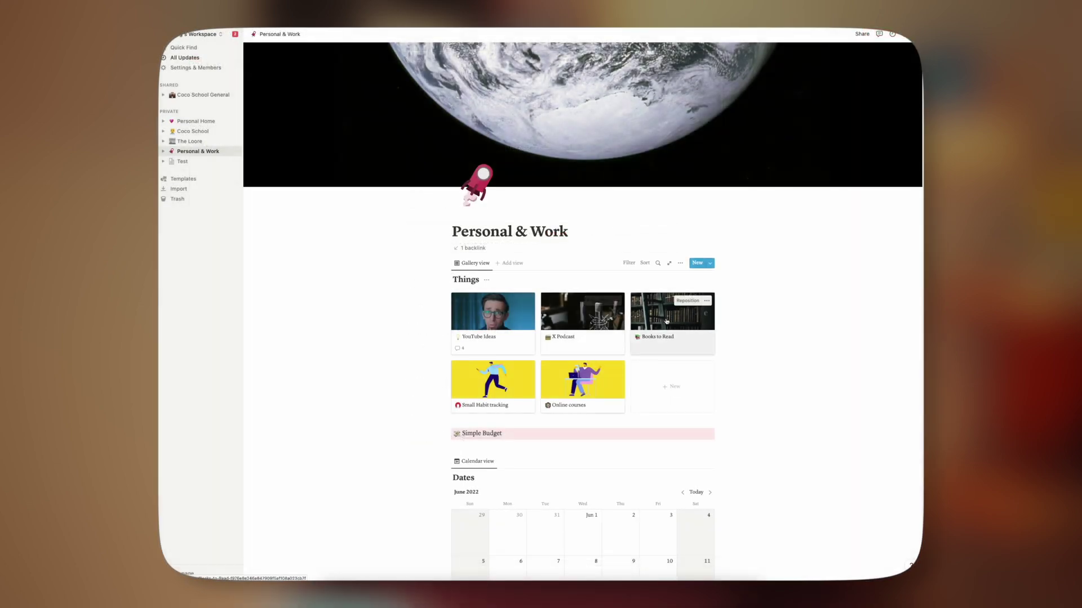
Step: Peek at Books to Read, then collapse the sidebar so Personal & Work widens
{"action": "left_click", "coordinate": [647, 302]}
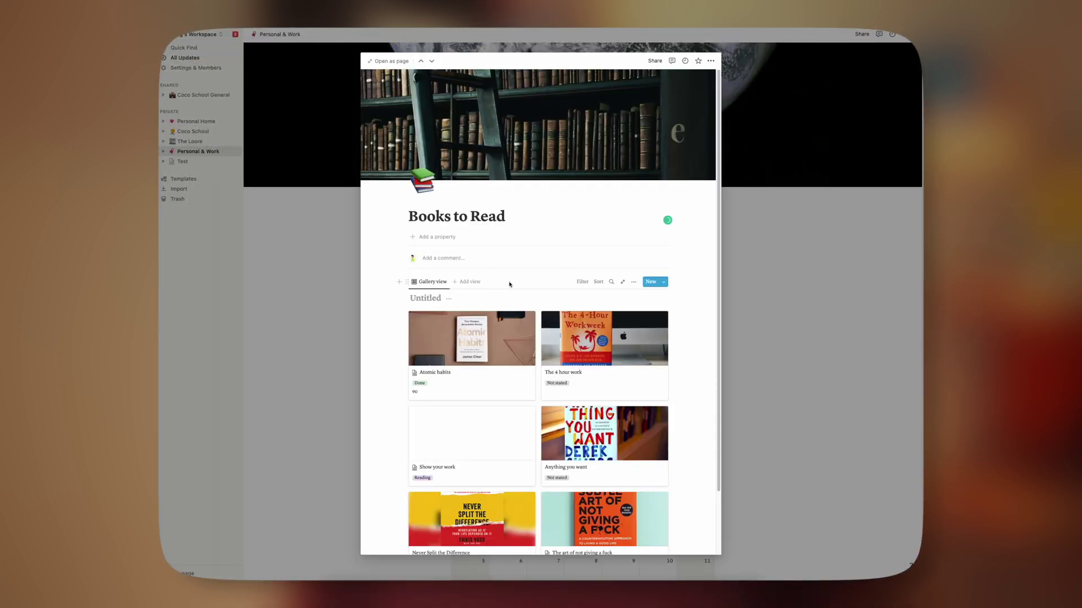
{"action": "scroll", "coordinate": [510, 284], "scroll_direction": "down", "scroll_amount": 2}
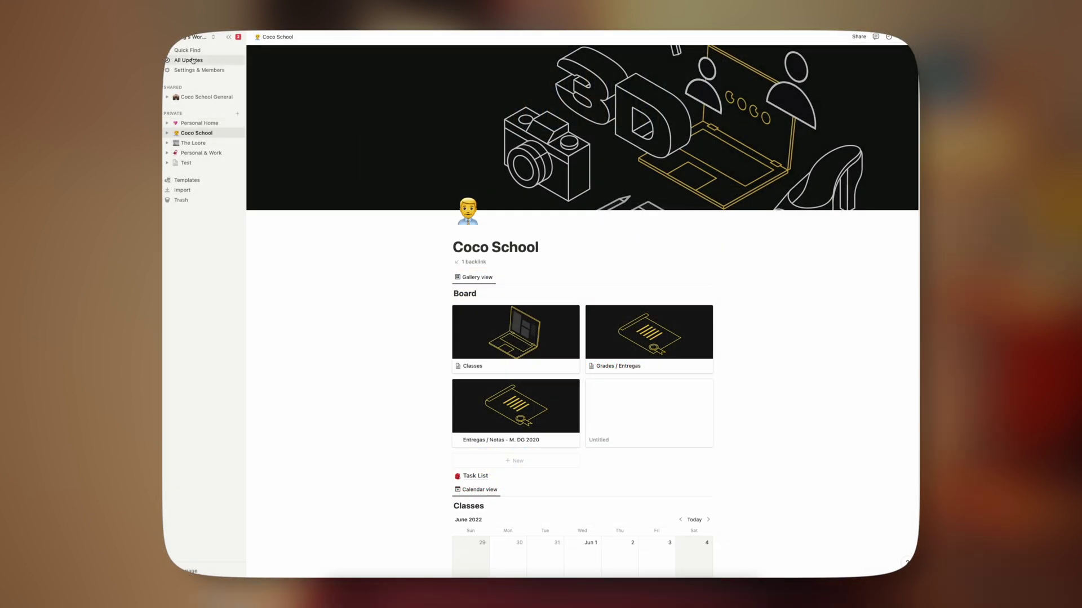
{"action": "left_click", "coordinate": [229, 36]}
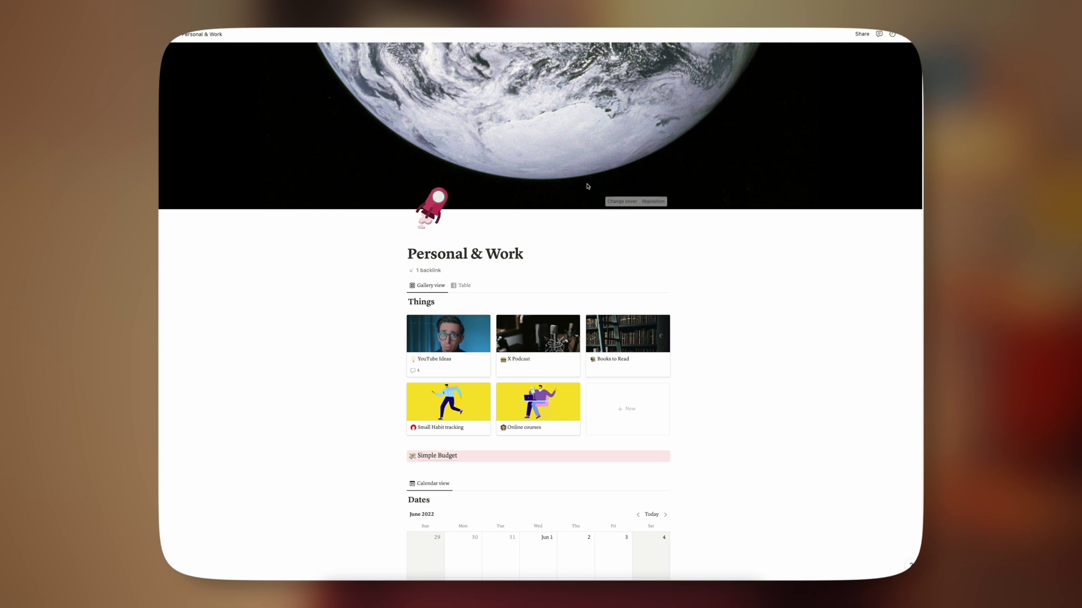
Step: Turn off full width, keep the Serif font after trying Mono, and preview Books to Read
{"action": "left_click", "coordinate": [612, 201]}
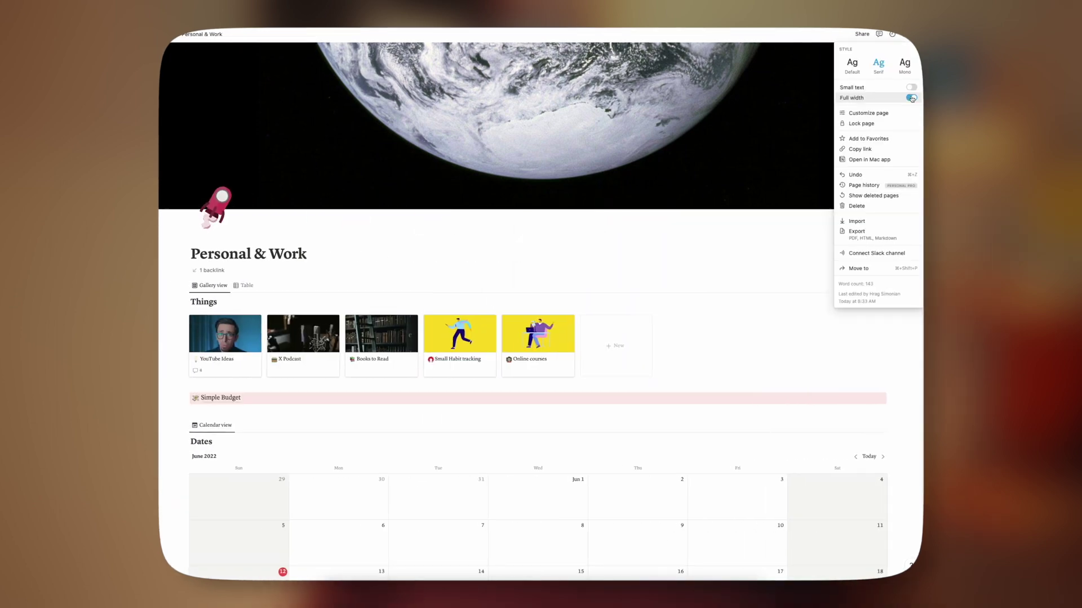
{"action": "left_click", "coordinate": [911, 98]}
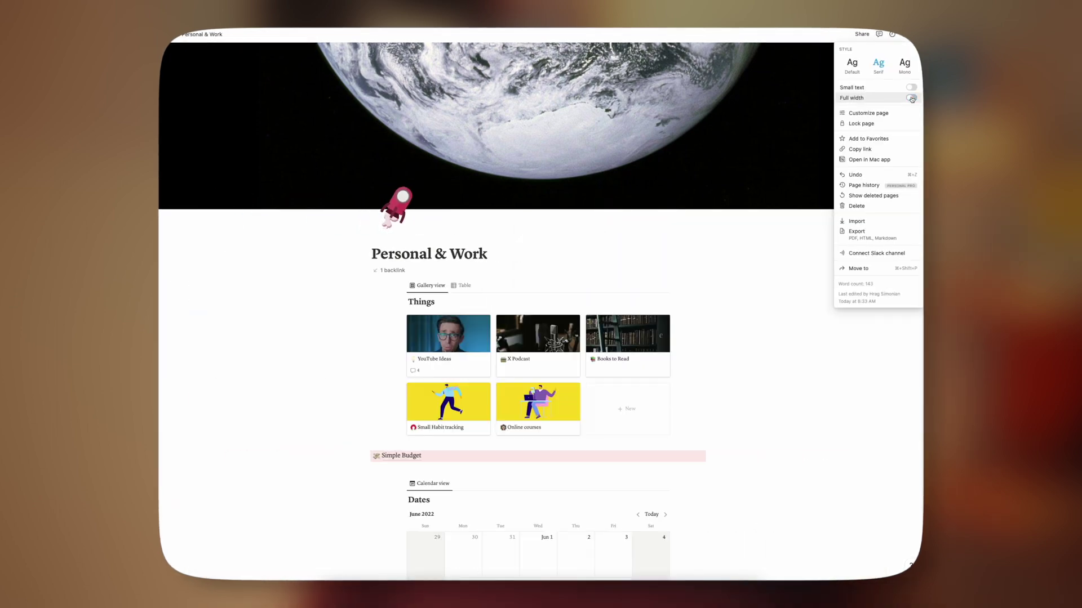
{"action": "left_click", "coordinate": [904, 65]}
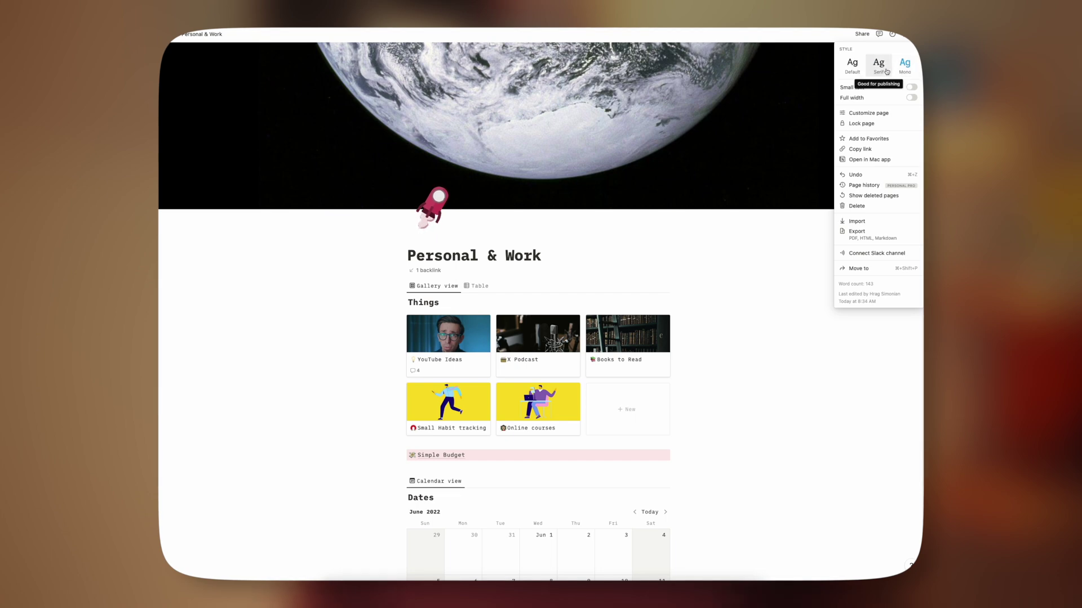
{"action": "left_click", "coordinate": [885, 71]}
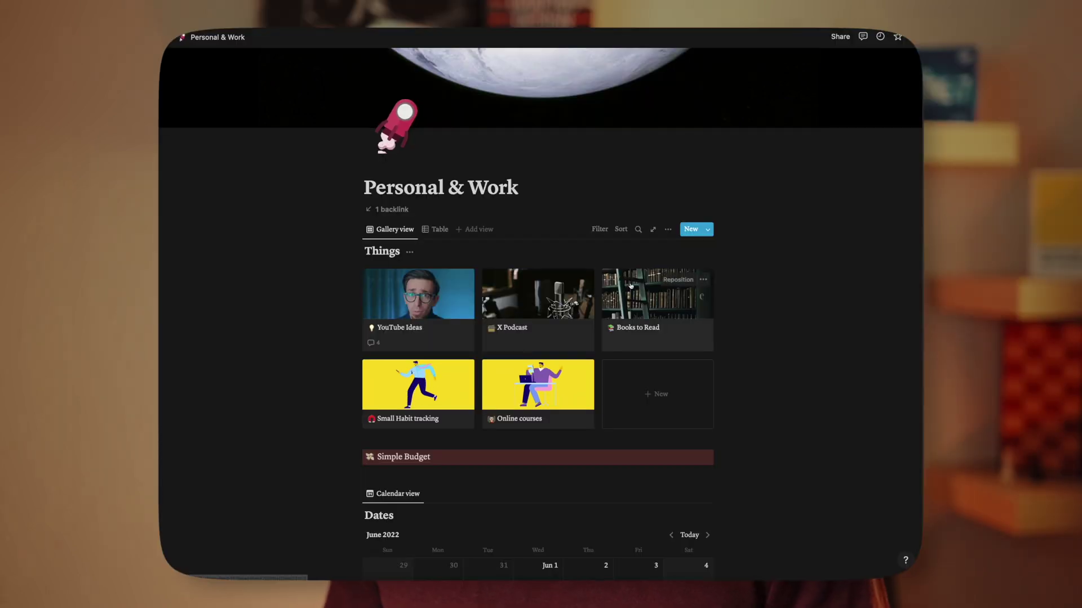
{"action": "left_click", "coordinate": [629, 284]}
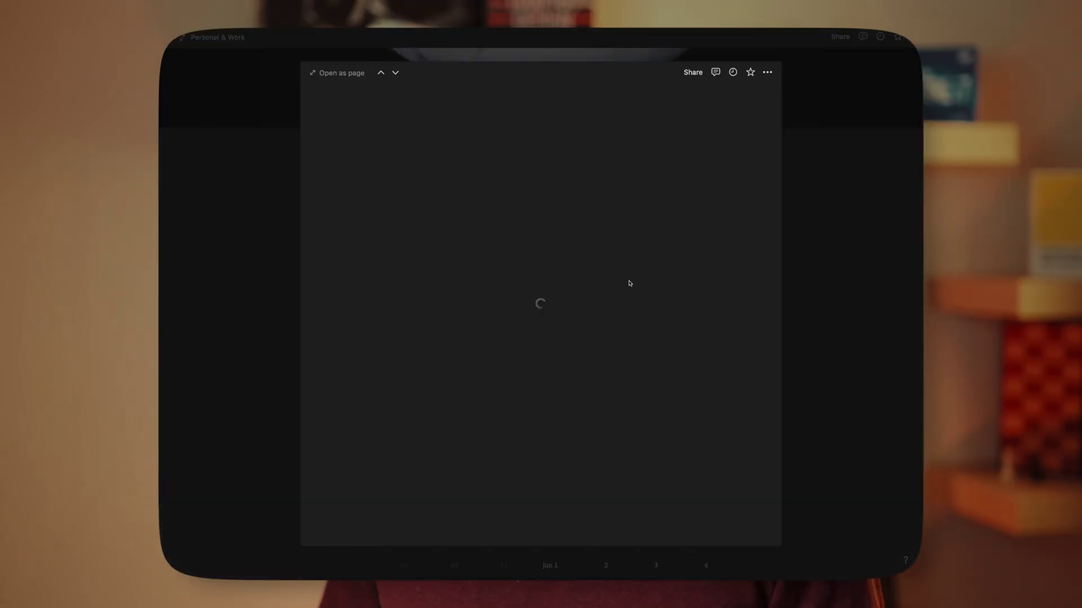
Step: Scroll the Books to Read preview to its gallery and open the Atomic habits card
{"action": "scroll", "coordinate": [603, 278], "scroll_direction": "down", "scroll_amount": 5}
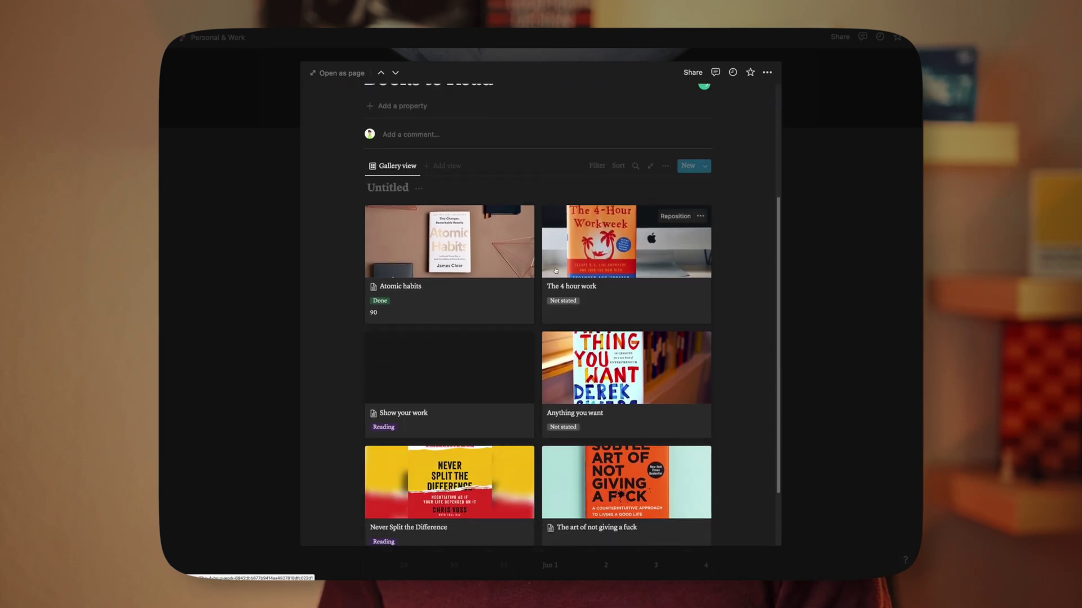
{"action": "left_click", "coordinate": [476, 257]}
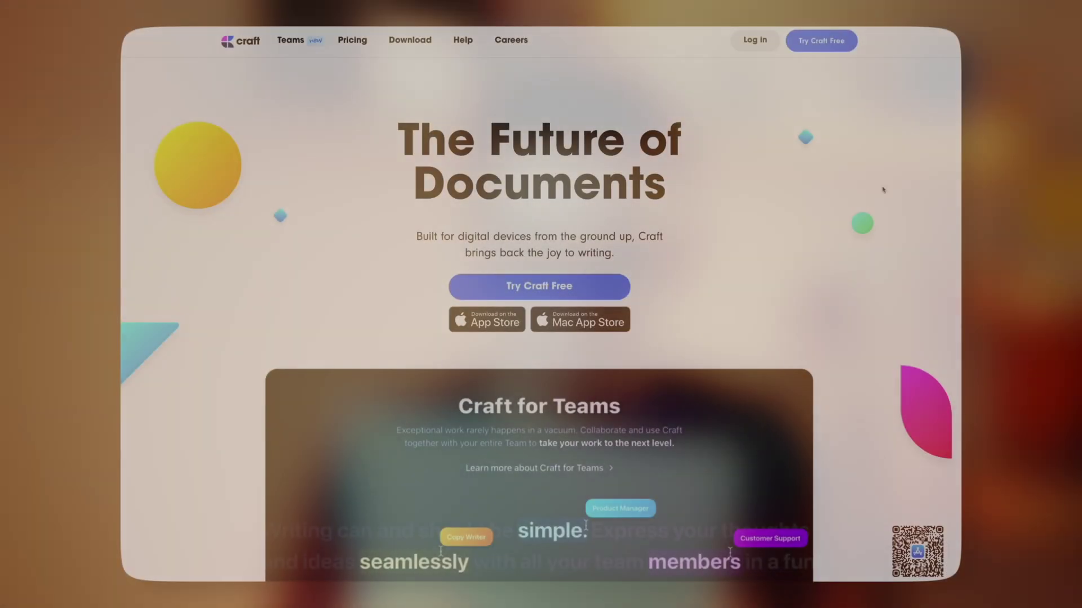
Step: Scroll the Craft homepage past Craft for Teams, Craft X and the App Store awards
{"action": "scroll", "coordinate": [883, 195], "scroll_direction": "down", "scroll_amount": 4}
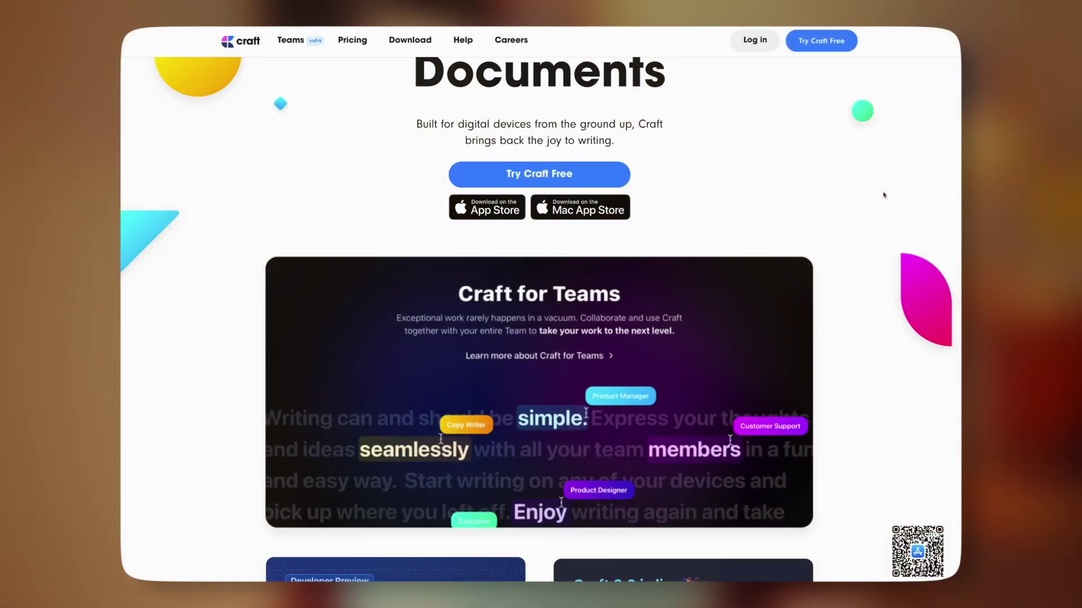
{"action": "scroll", "coordinate": [883, 195], "scroll_direction": "down", "scroll_amount": 5}
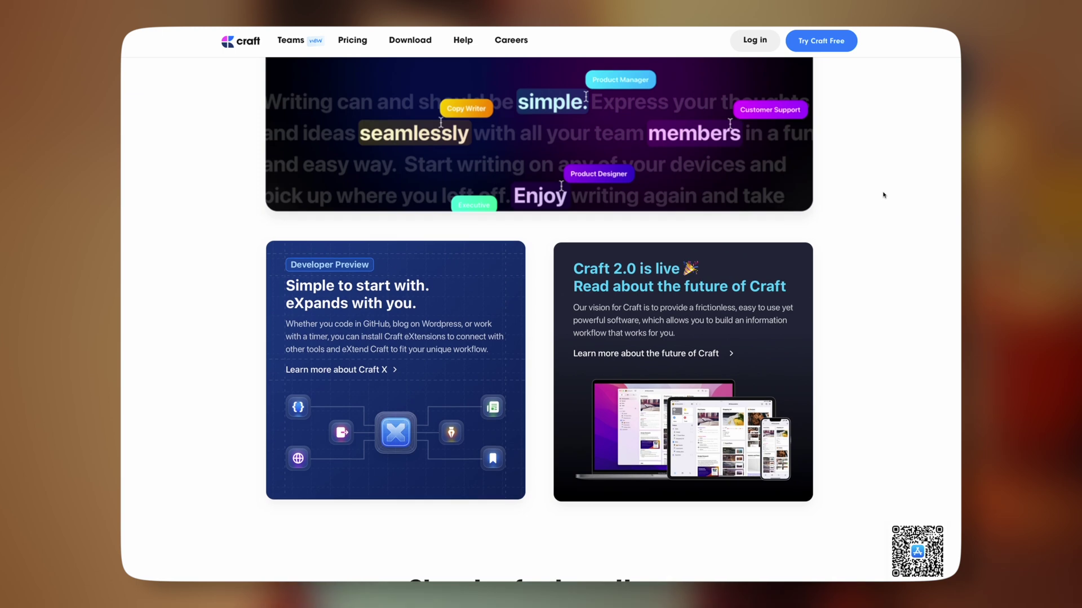
{"action": "scroll", "coordinate": [884, 195], "scroll_direction": "down", "scroll_amount": 5}
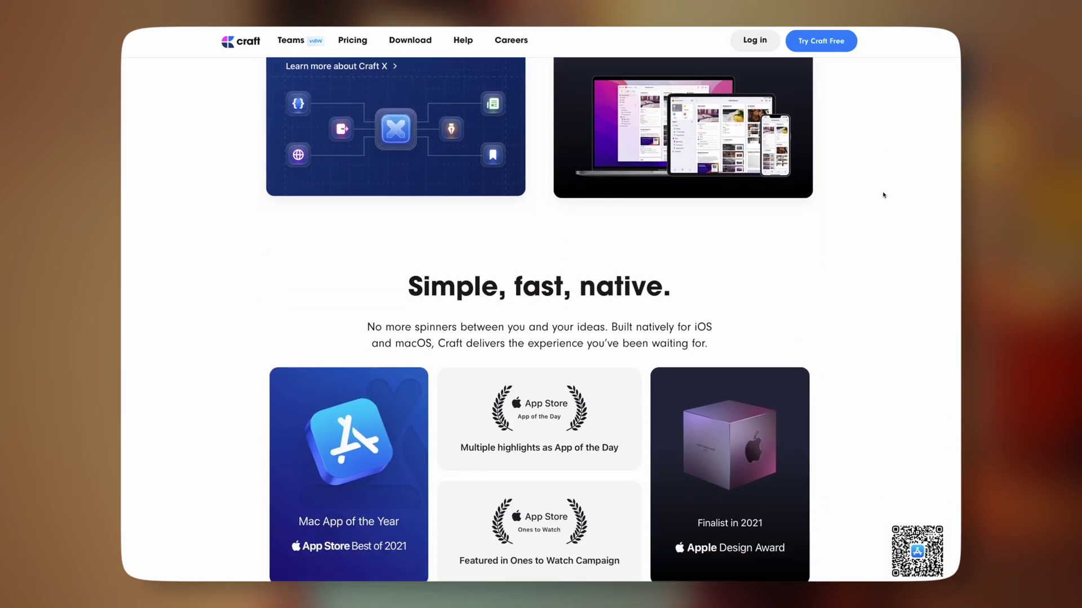
{"action": "scroll", "coordinate": [883, 194], "scroll_direction": "down", "scroll_amount": 4}
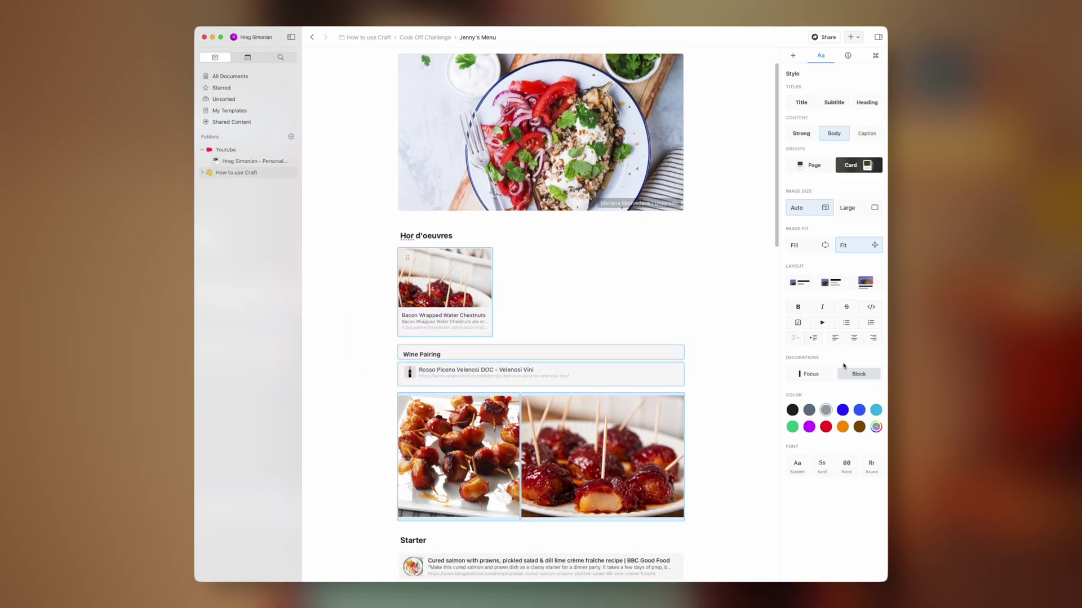
Step: Show the link blocks as large-image cards, leaving the Focus decoration off
{"action": "left_click", "coordinate": [810, 374]}
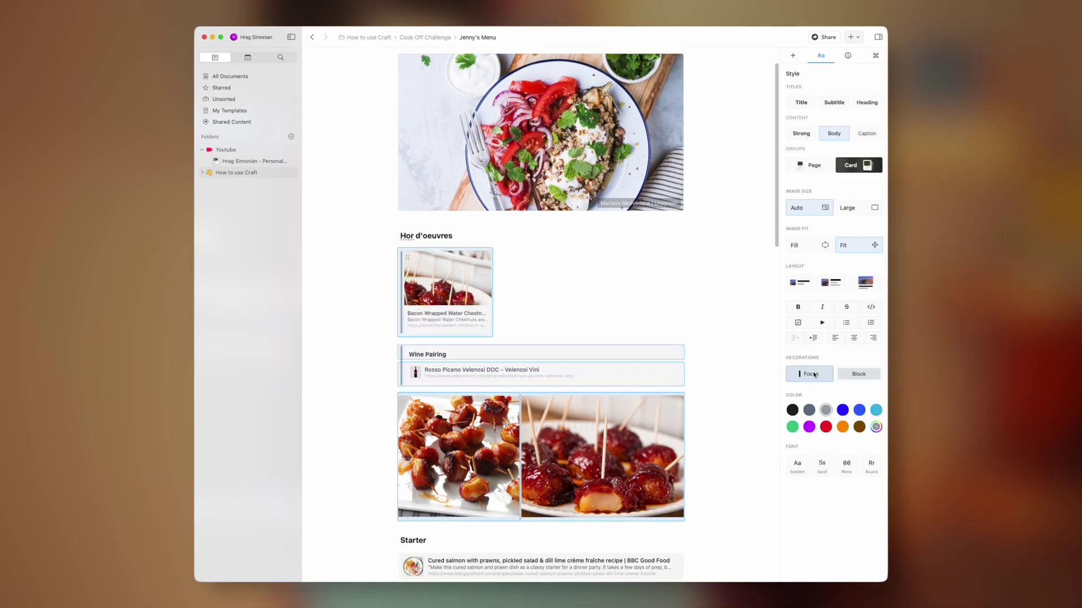
{"action": "left_click", "coordinate": [814, 374]}
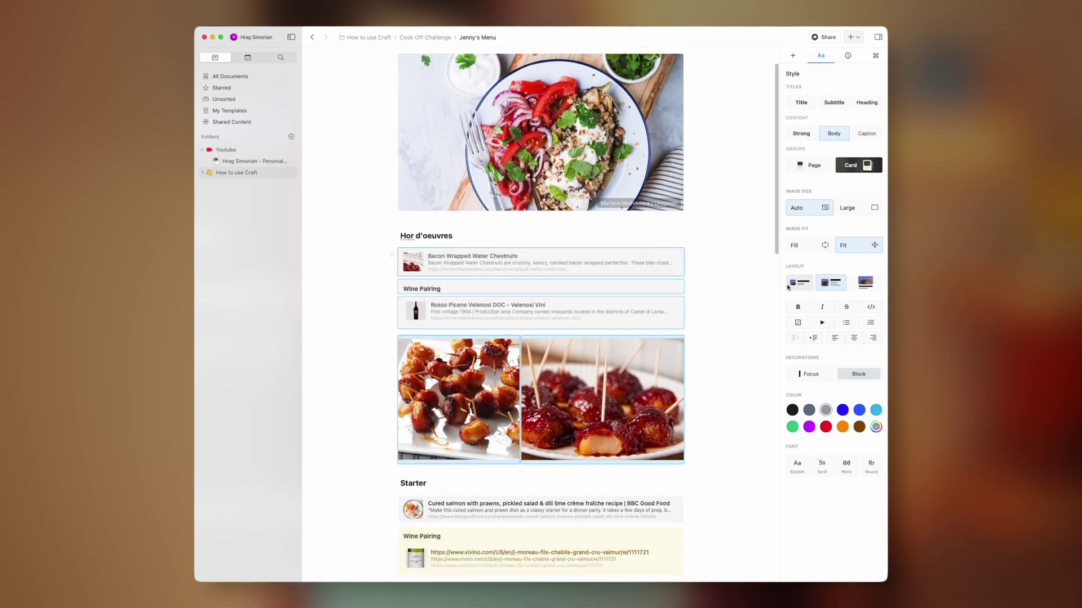
{"action": "left_click", "coordinate": [865, 282]}
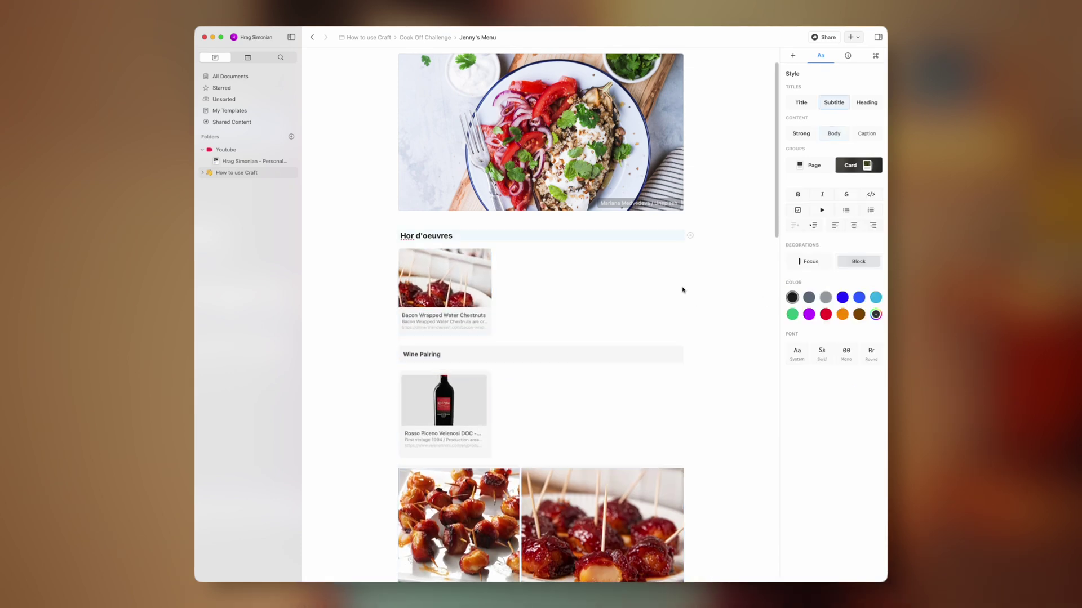
{"action": "left_click", "coordinate": [509, 413]}
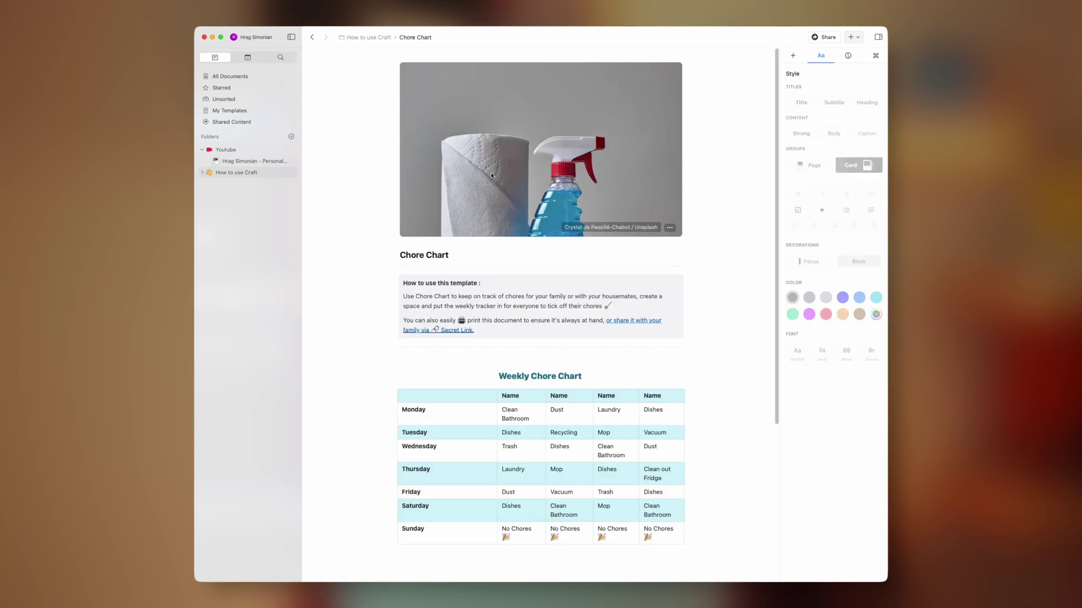
Step: Browse the Youtube folder, then open Card Style for Jenny's Menu in Cook Off Challenge
{"action": "left_click", "coordinate": [366, 39]}
{"action": "left_click", "coordinate": [276, 154]}
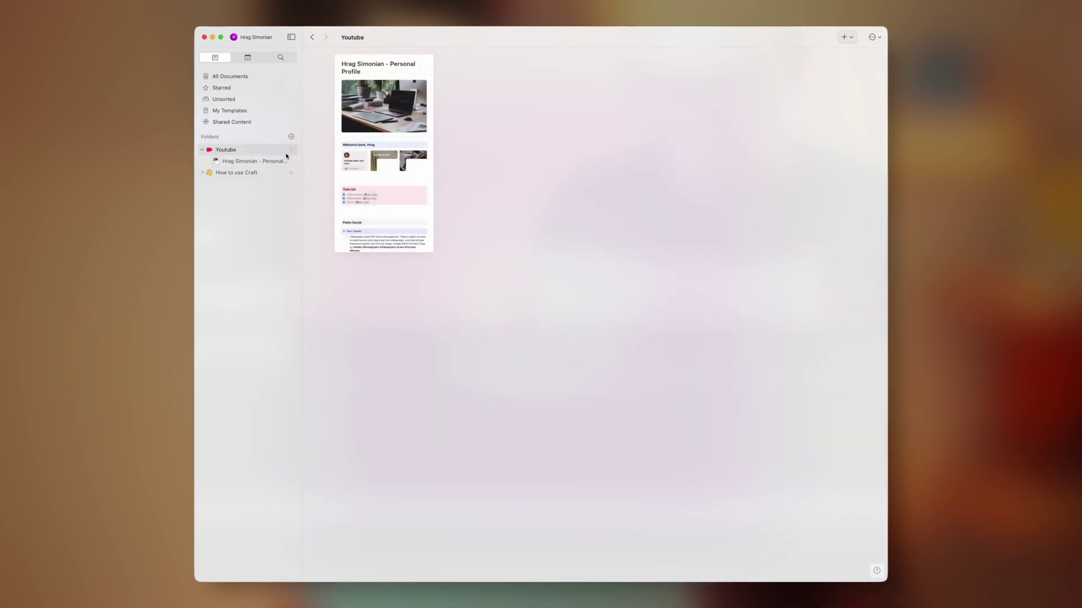
{"action": "left_click", "coordinate": [415, 140]}
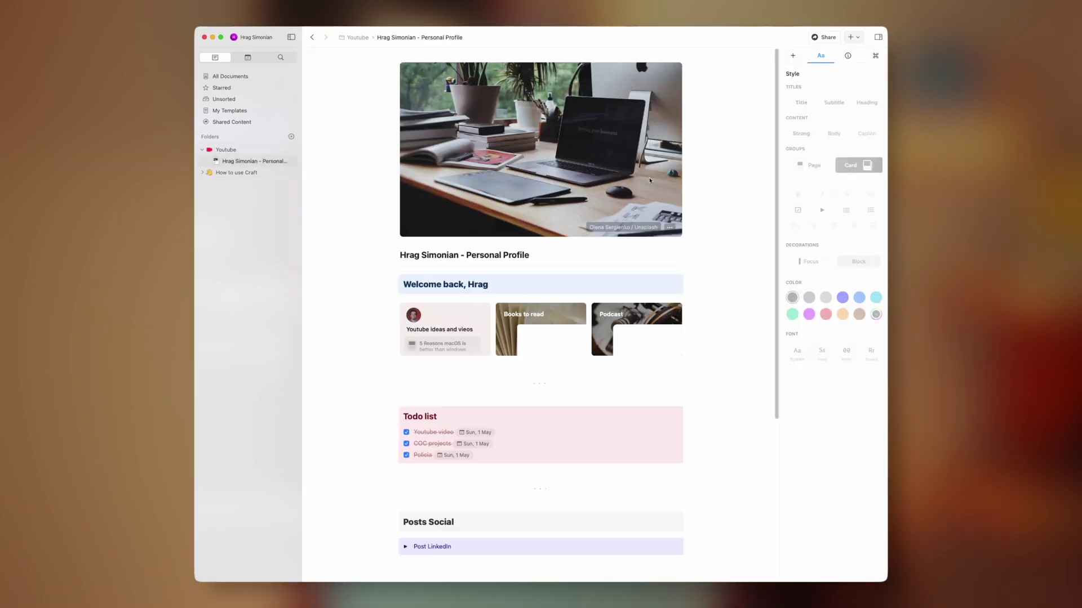
{"action": "left_click", "coordinate": [457, 307]}
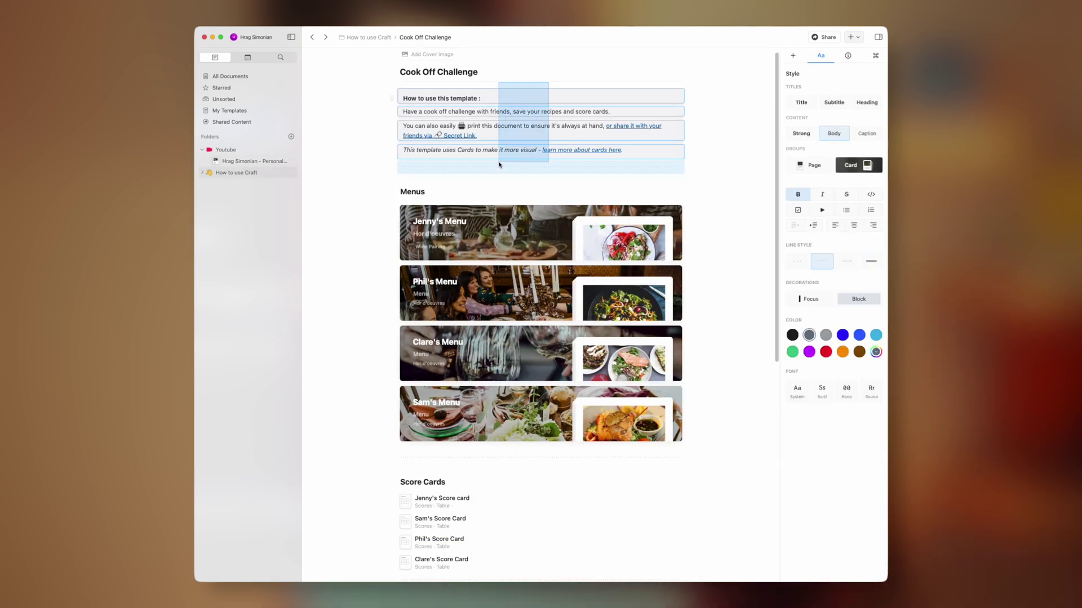
{"action": "left_click", "coordinate": [698, 128]}
{"action": "left_click", "coordinate": [698, 151]}
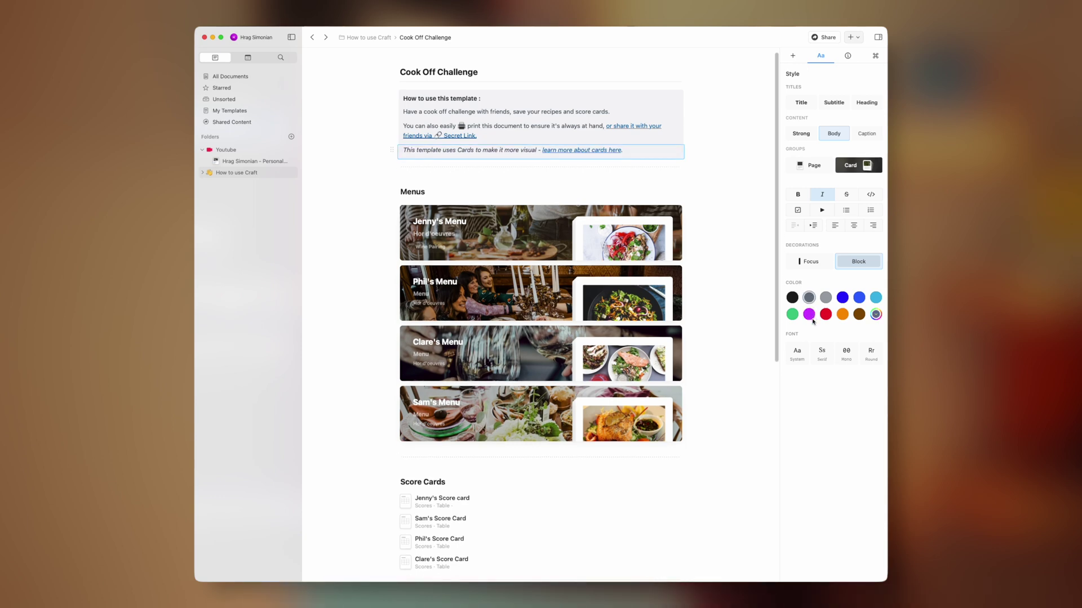
{"action": "left_click", "coordinate": [698, 211]}
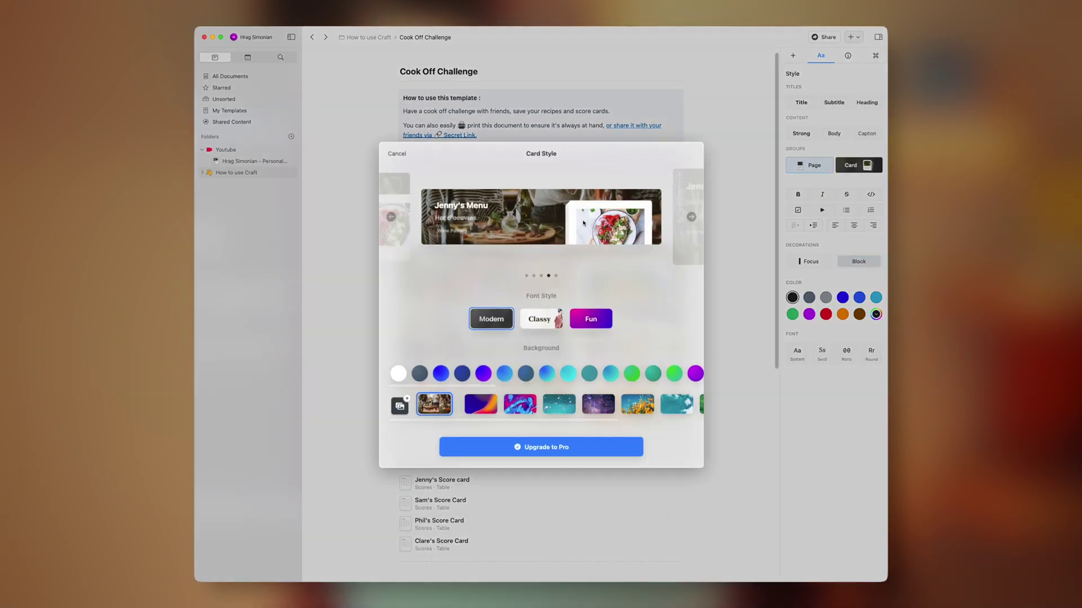
Step: Browse the card style previews and give the menu card a dark-blue colour background
{"action": "left_click", "coordinate": [692, 217]}
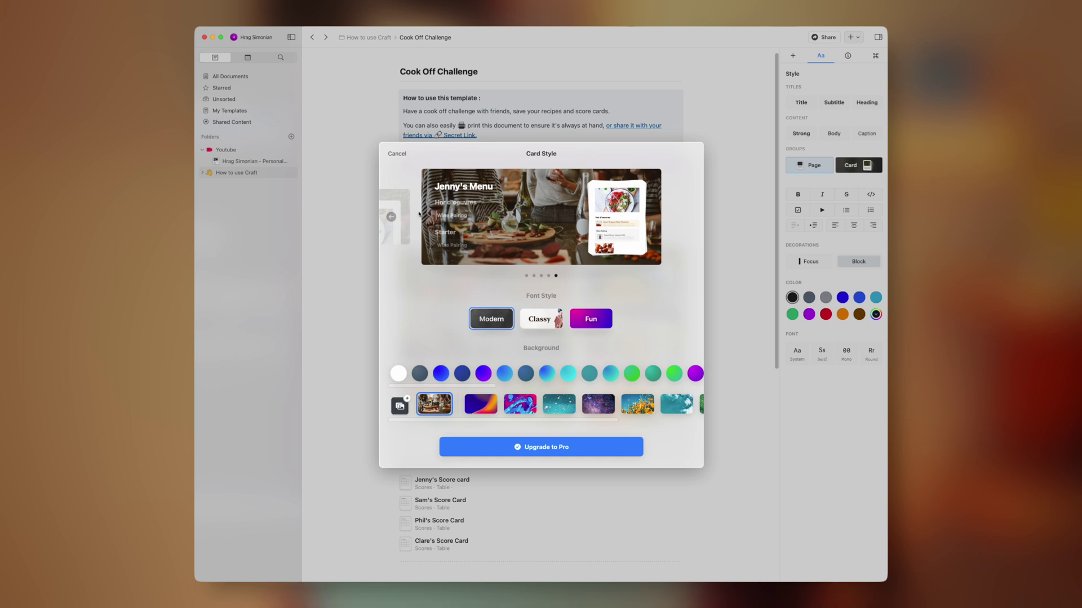
{"action": "left_click", "coordinate": [392, 217]}
{"action": "left_click", "coordinate": [392, 217]}
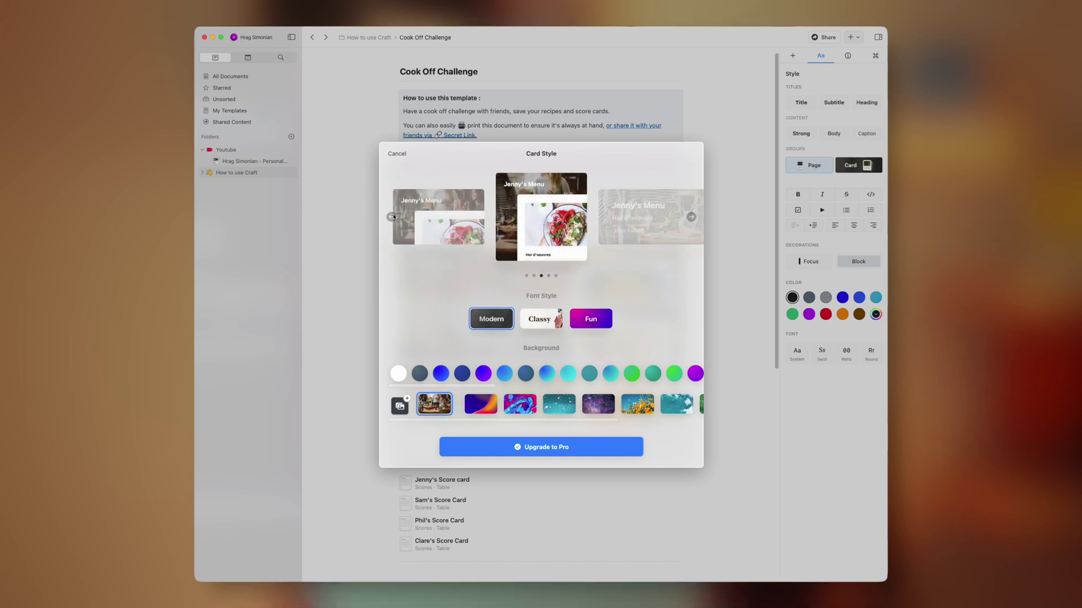
{"action": "left_click", "coordinate": [392, 217]}
{"action": "left_click", "coordinate": [393, 217]}
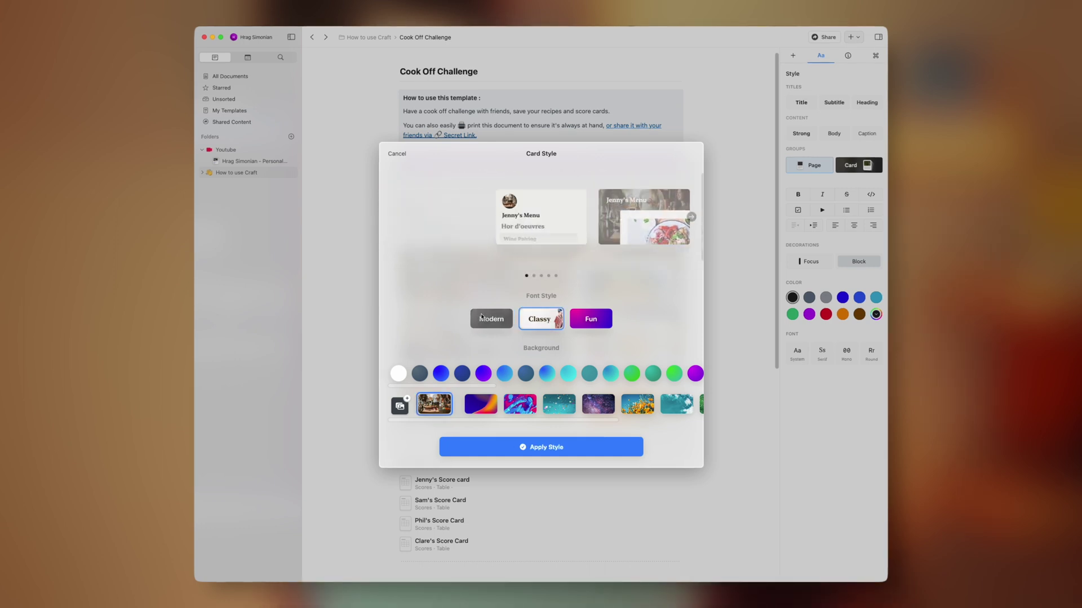
{"action": "left_click", "coordinate": [691, 218]}
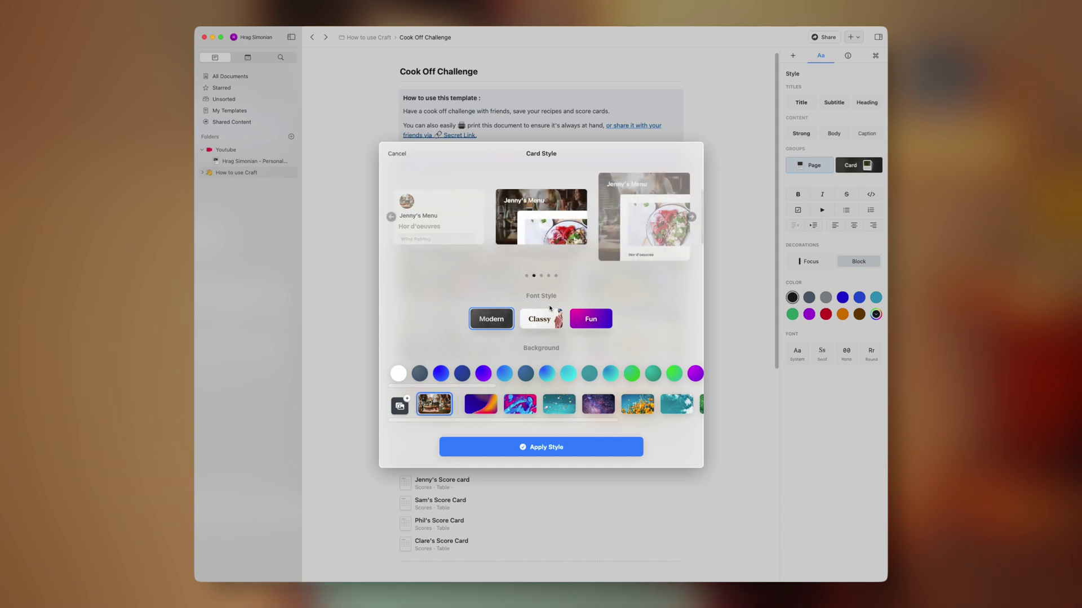
{"action": "left_click", "coordinate": [482, 375]}
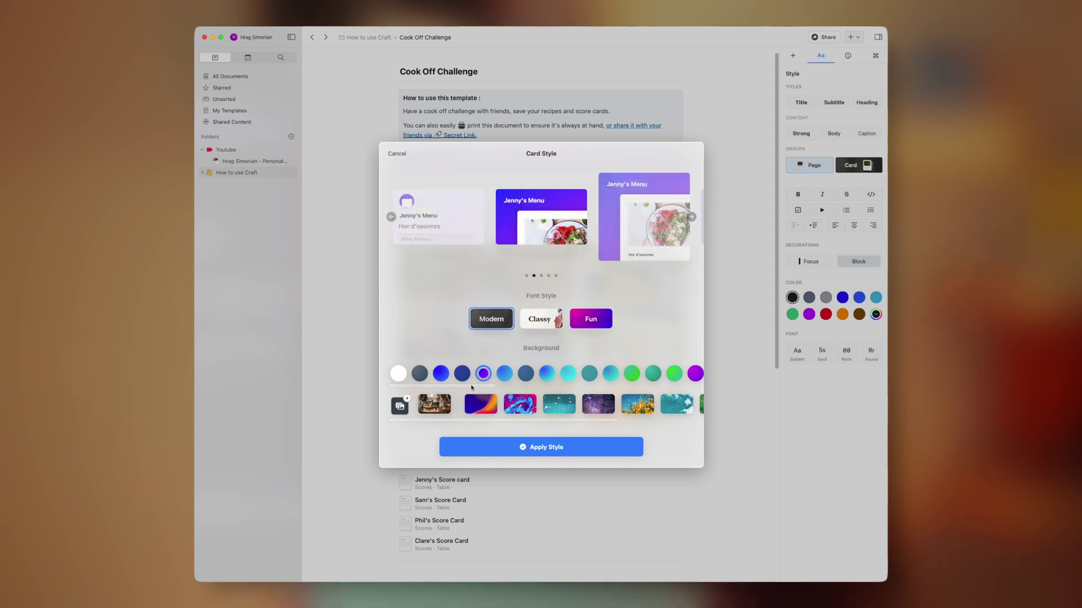
{"action": "left_click", "coordinate": [461, 374]}
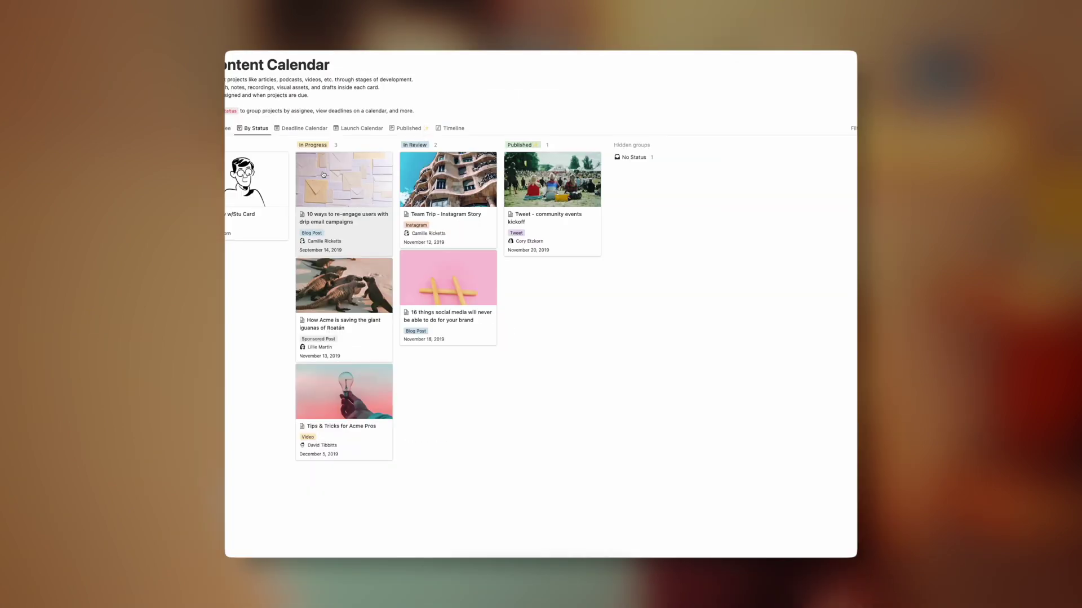
Step: Peek at the email campaigns card, then switch the Content Calendar board to Published
{"action": "left_click", "coordinate": [368, 174]}
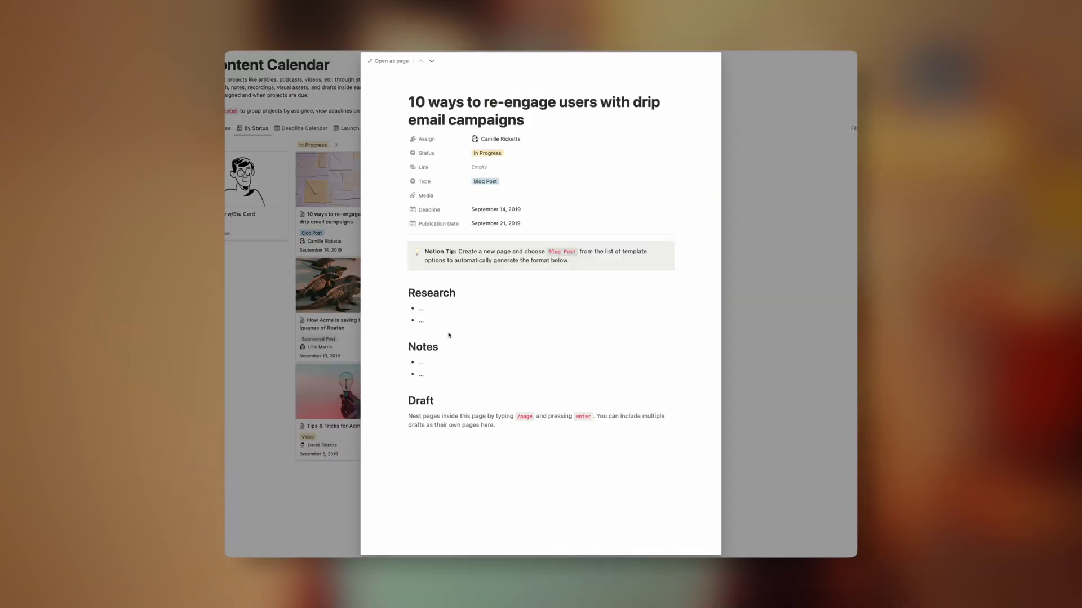
{"action": "left_click", "coordinate": [310, 237]}
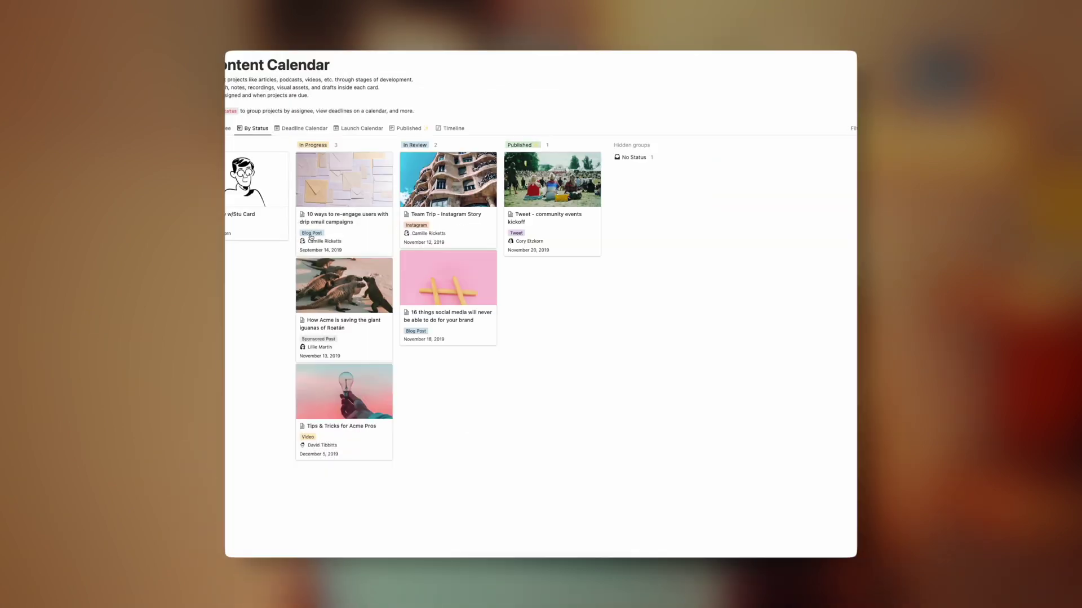
{"action": "left_click", "coordinate": [406, 129]}
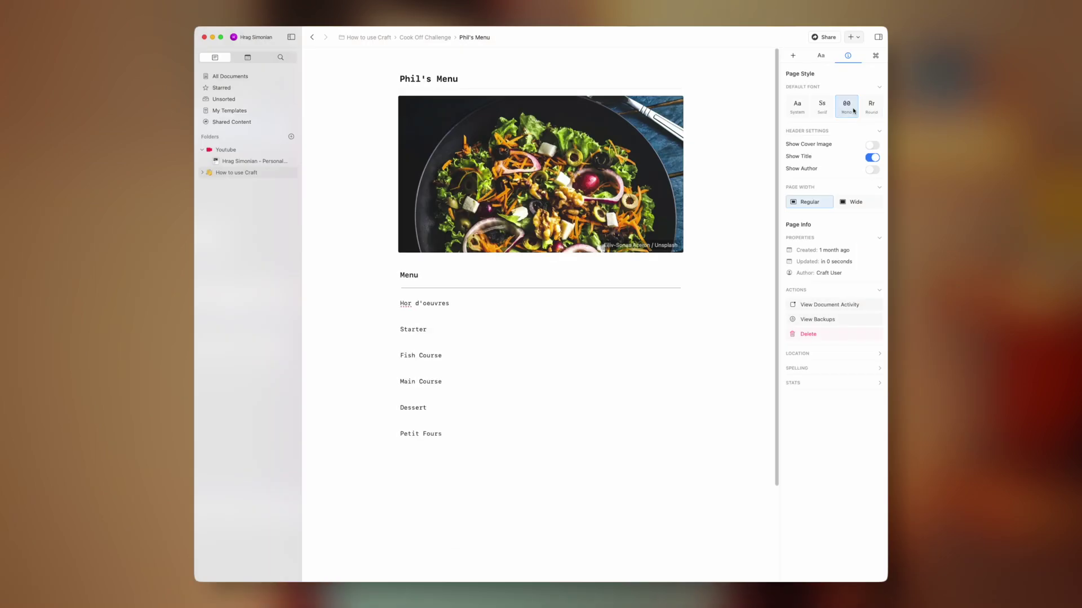
Step: Settle on the System font after trying Serif and Mono, keep the title shown, use Regular width
{"action": "left_click", "coordinate": [822, 106]}
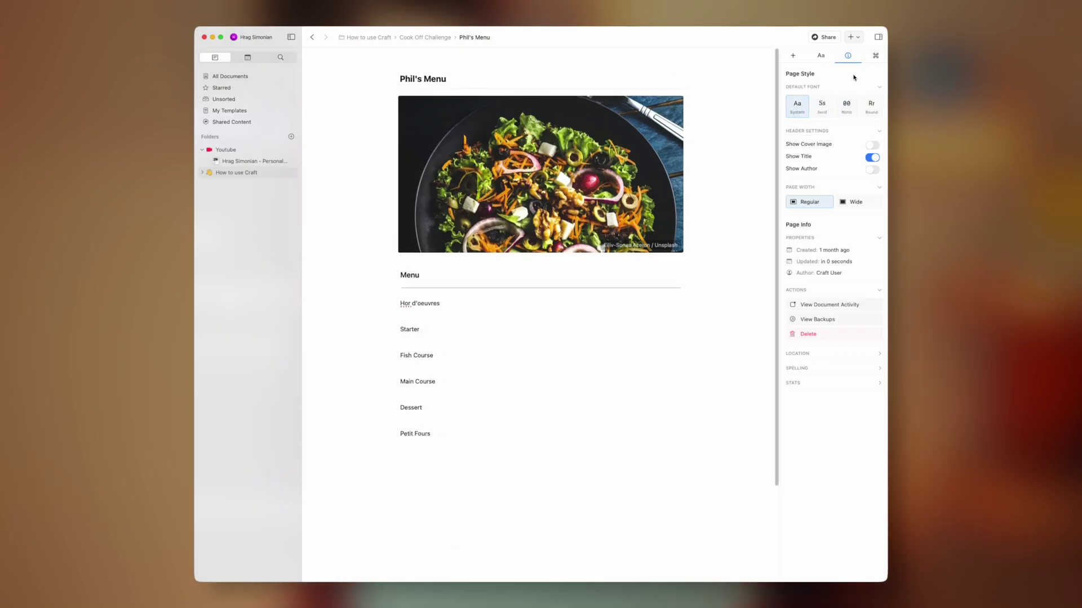
{"action": "left_click", "coordinate": [846, 105]}
{"action": "left_click", "coordinate": [798, 106]}
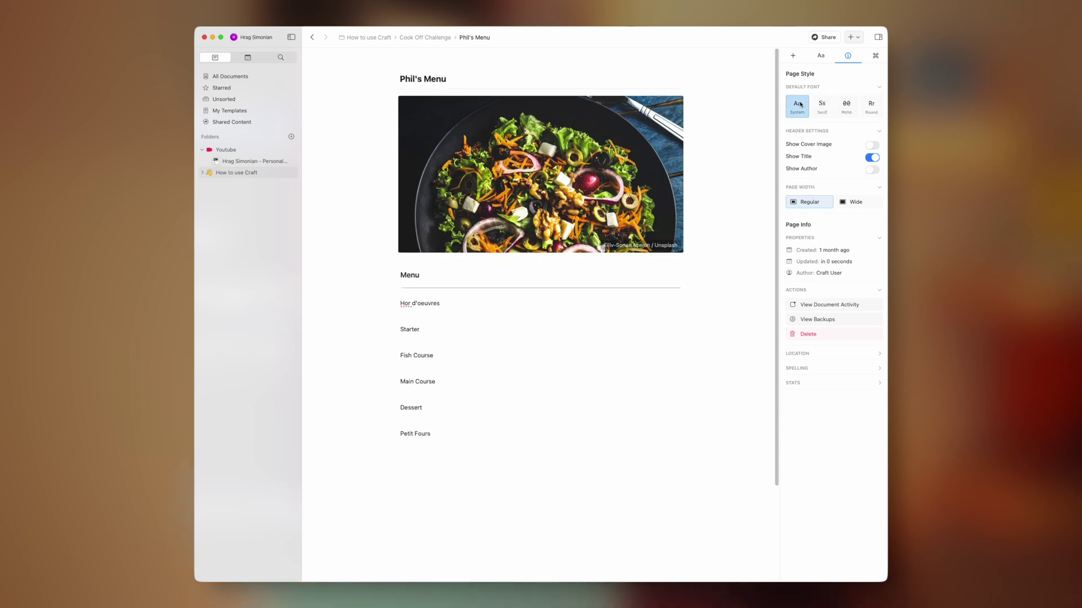
{"action": "left_click", "coordinate": [881, 160]}
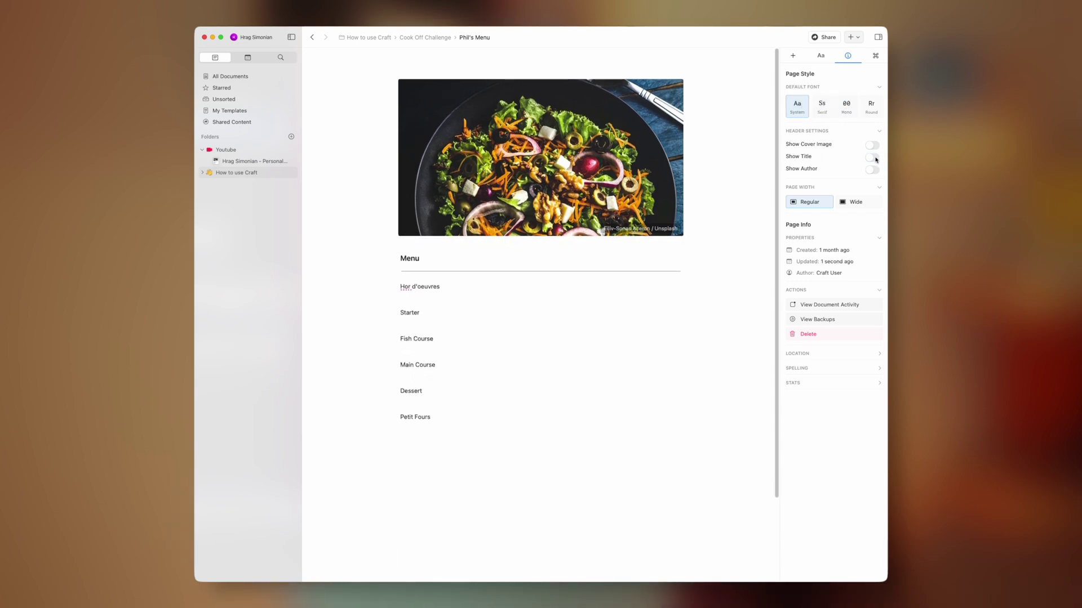
{"action": "left_click", "coordinate": [877, 160]}
{"action": "left_click", "coordinate": [856, 202]}
{"action": "left_click", "coordinate": [814, 202]}
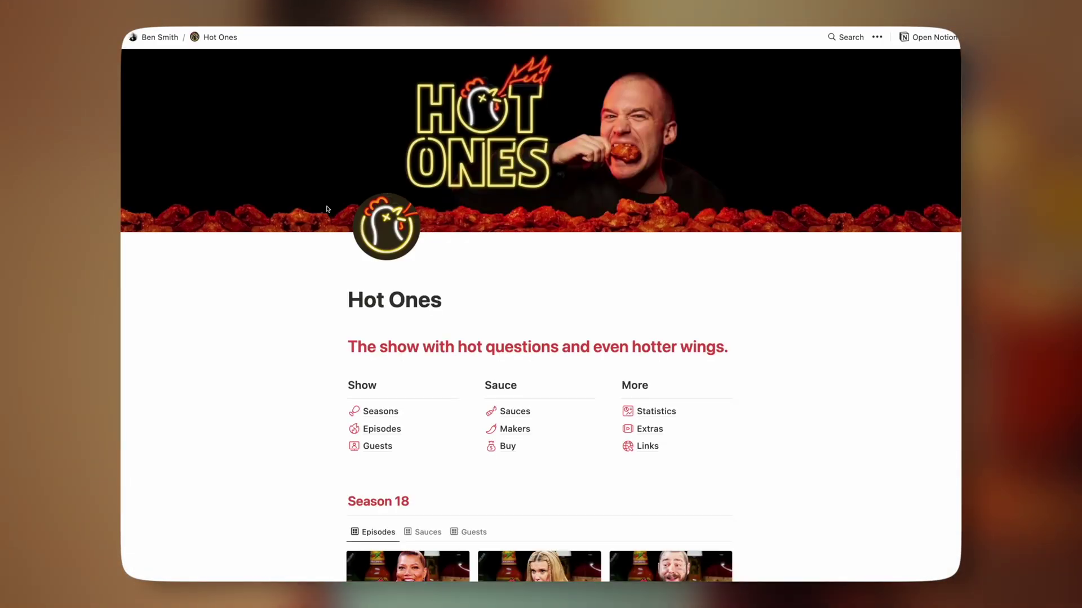
Step: Browse the Season 18 sauces and guests, peeking at a guest and their episode page
{"action": "scroll", "coordinate": [327, 209], "scroll_direction": "down", "scroll_amount": 4}
{"action": "left_click", "coordinate": [418, 332]}
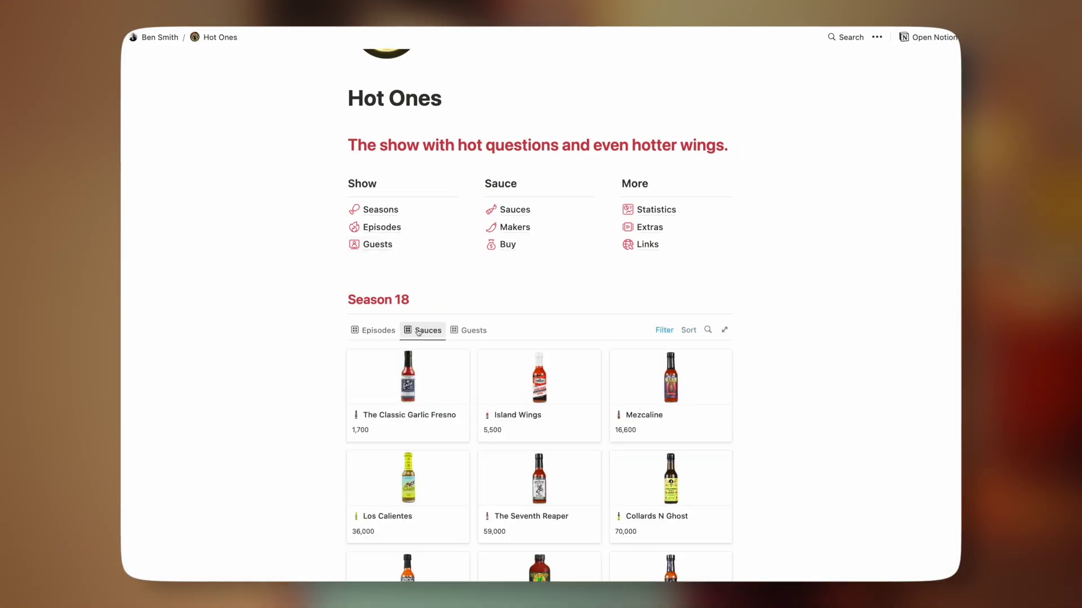
{"action": "left_click", "coordinate": [462, 331]}
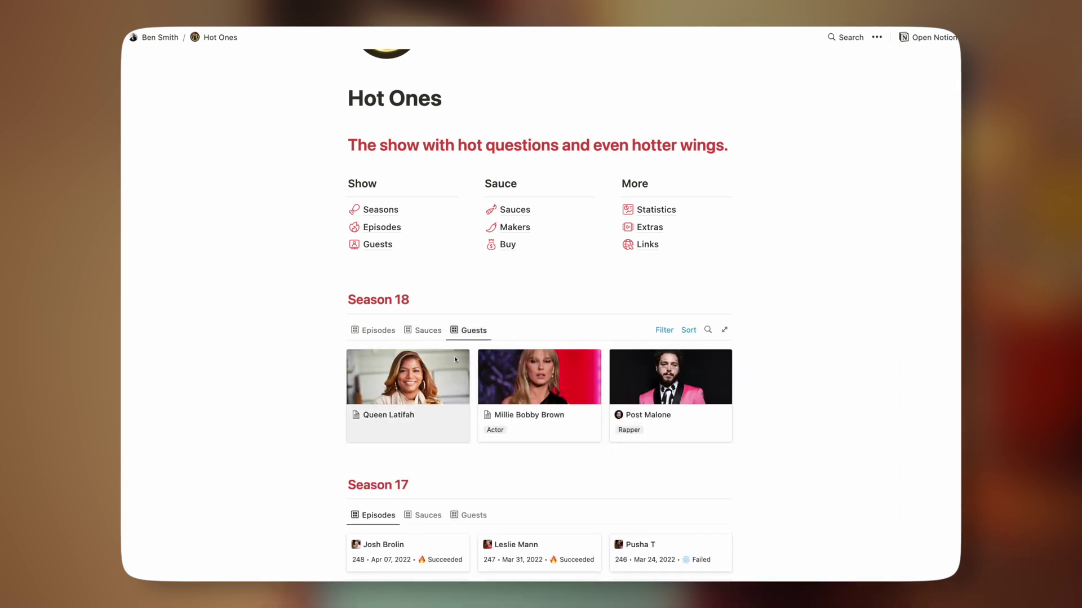
{"action": "left_click", "coordinate": [454, 356]}
{"action": "left_click", "coordinate": [457, 313]}
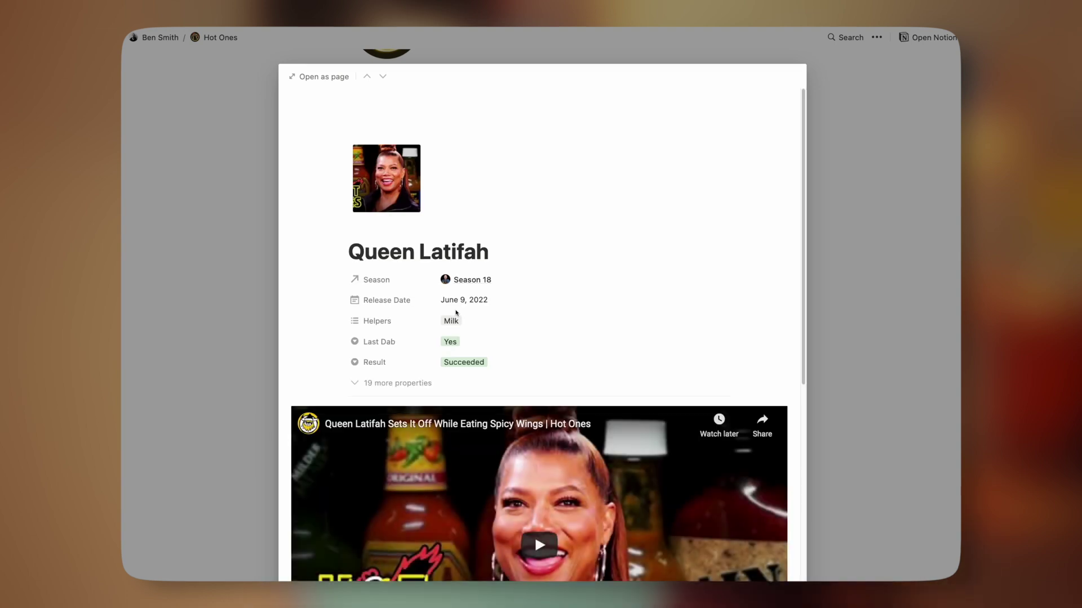
{"action": "left_click", "coordinate": [850, 294]}
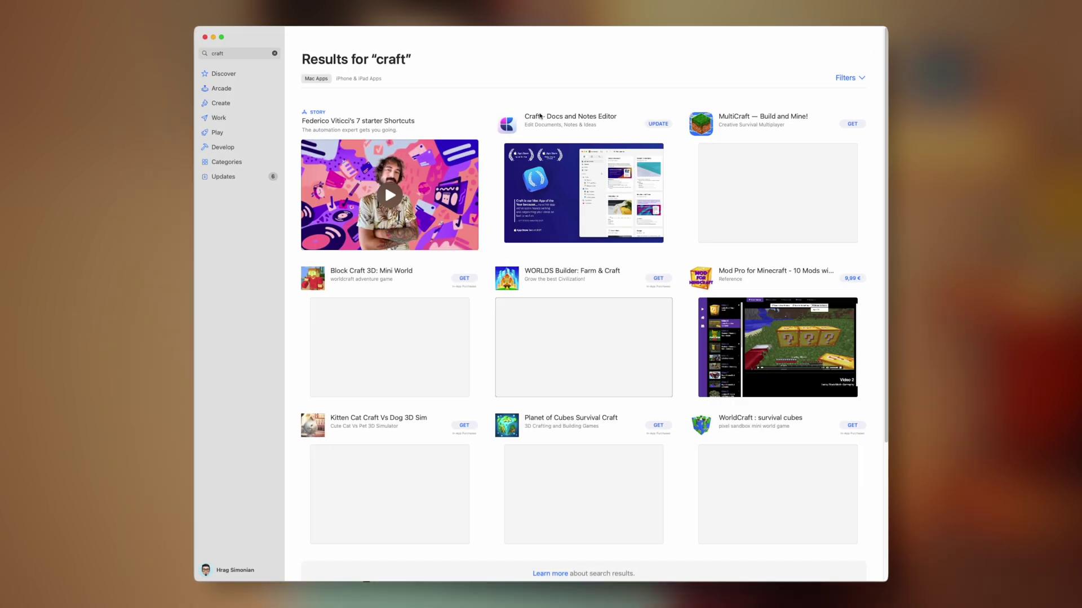
Step: View the Craft - Docs and Notes Editor App Store page and page through its reviews
{"action": "left_click", "coordinate": [540, 116]}
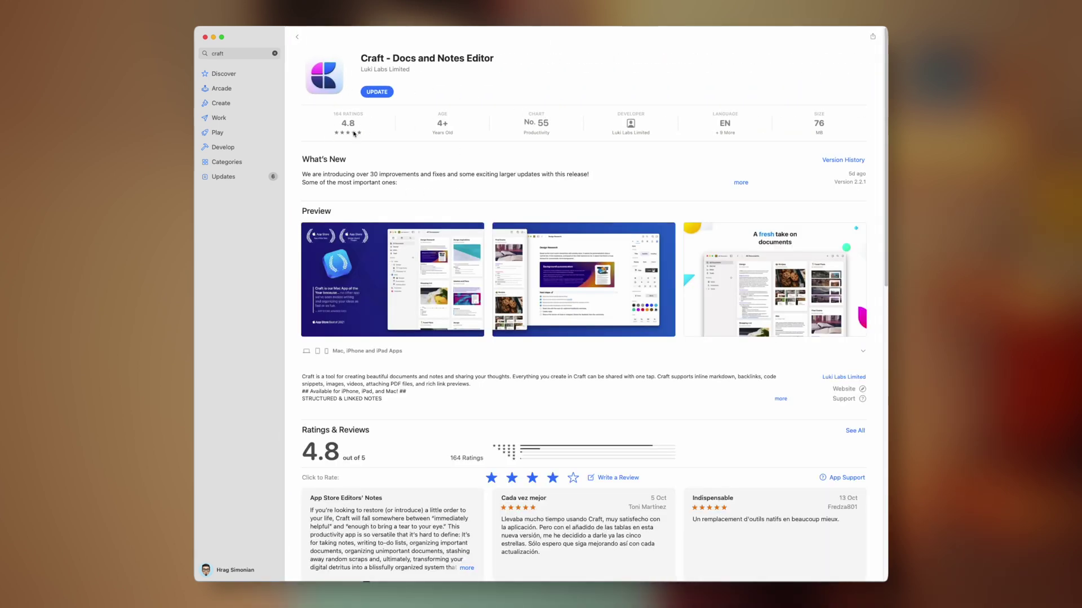
{"action": "scroll", "coordinate": [354, 133], "scroll_direction": "down", "scroll_amount": 10}
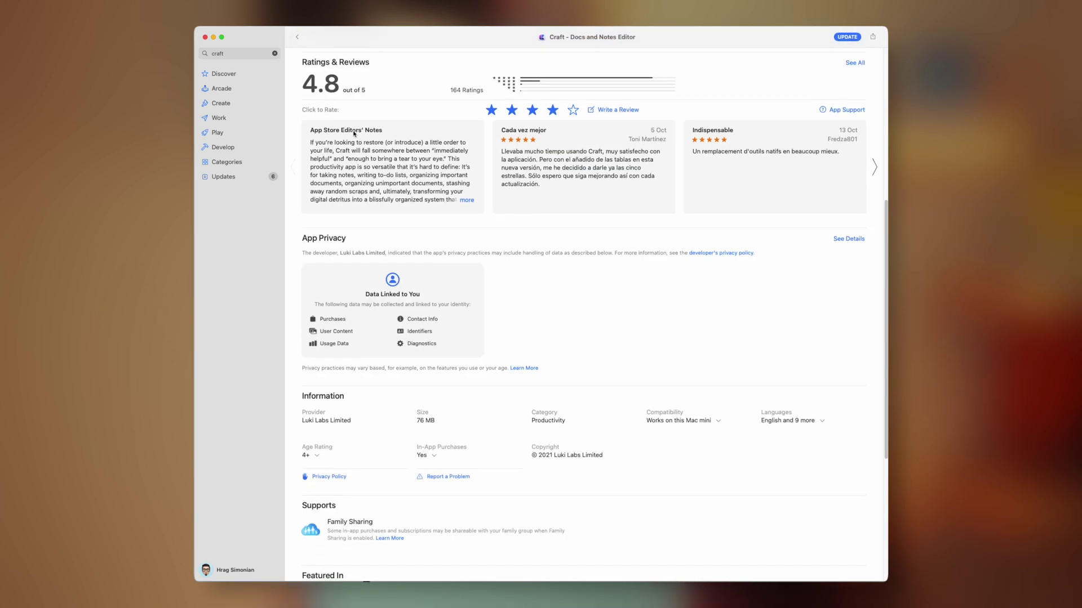
{"action": "left_click", "coordinate": [877, 167]}
{"action": "left_click", "coordinate": [877, 166]}
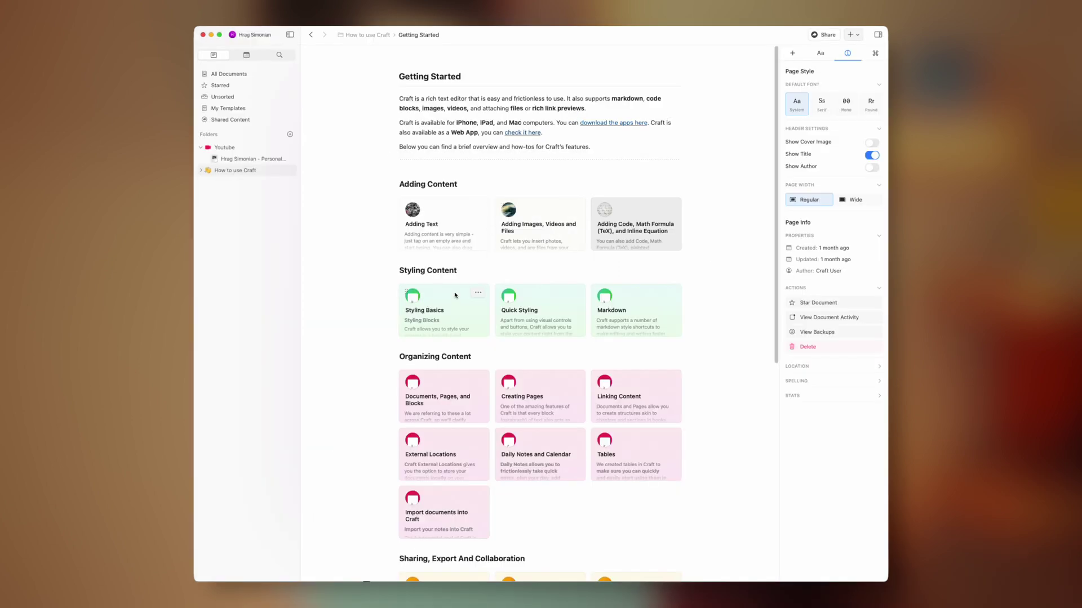
Step: Look through Styling Basics and a Cook Off Challenge menu page, returning to How to use Craft
{"action": "left_click", "coordinate": [455, 300]}
{"action": "left_click", "coordinate": [372, 35]}
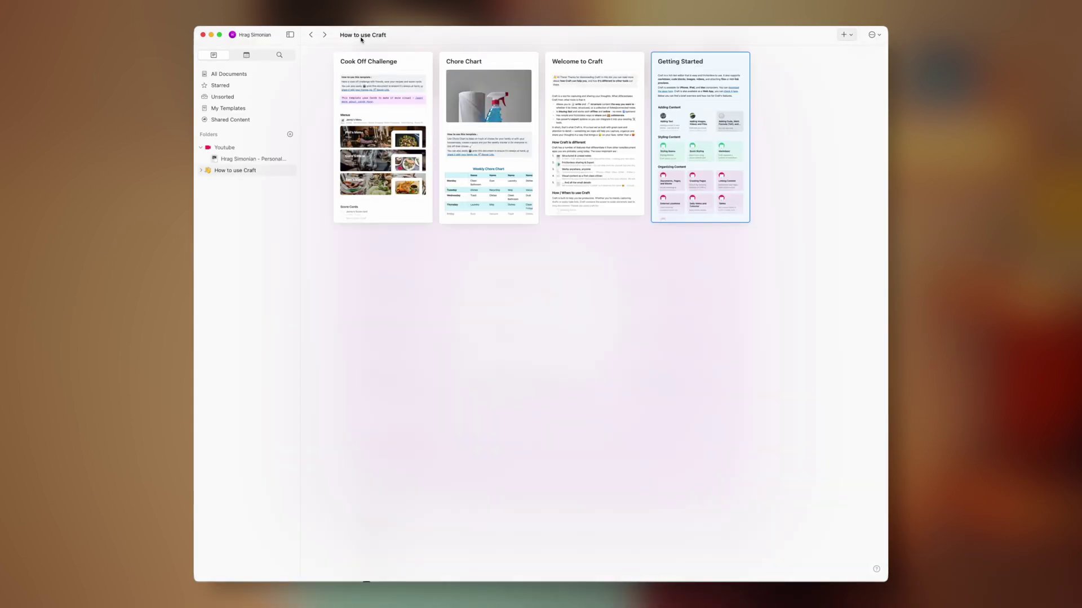
{"action": "left_click", "coordinate": [392, 122]}
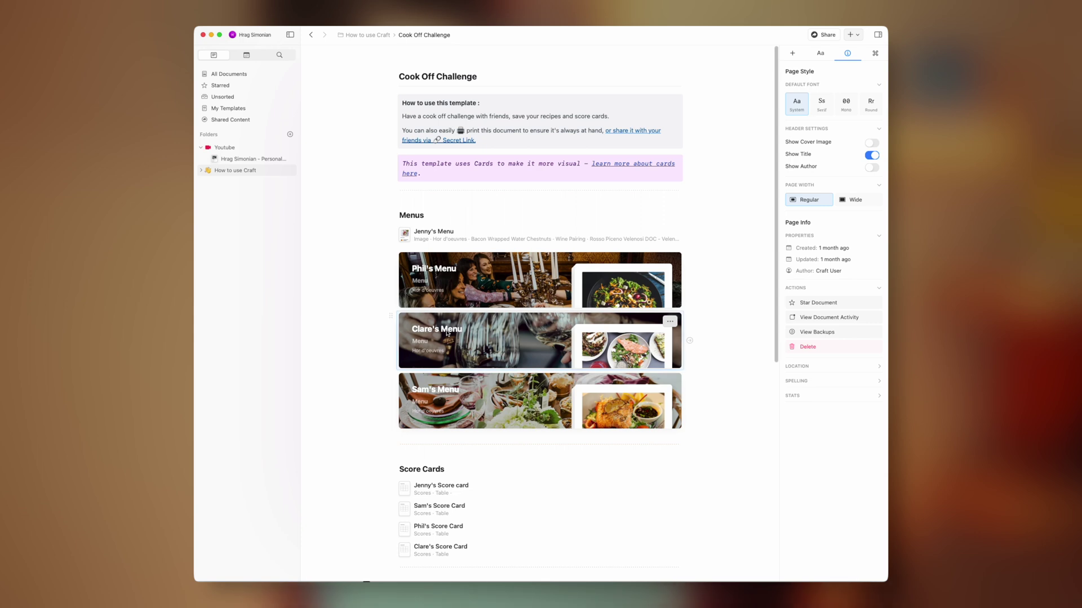
{"action": "left_click", "coordinate": [423, 337]}
{"action": "left_click", "coordinate": [356, 35]}
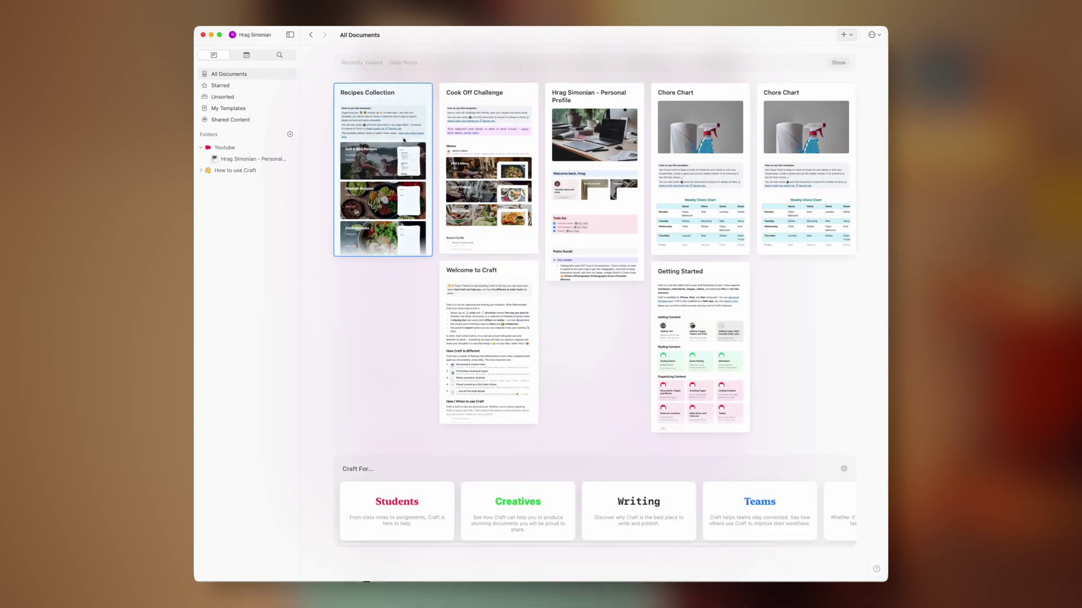
Step: Open Recipes Collection, view the Grill & BBQ maple pork loin recipe, and return
{"action": "left_click", "coordinate": [403, 140]}
{"action": "left_click", "coordinate": [479, 228]}
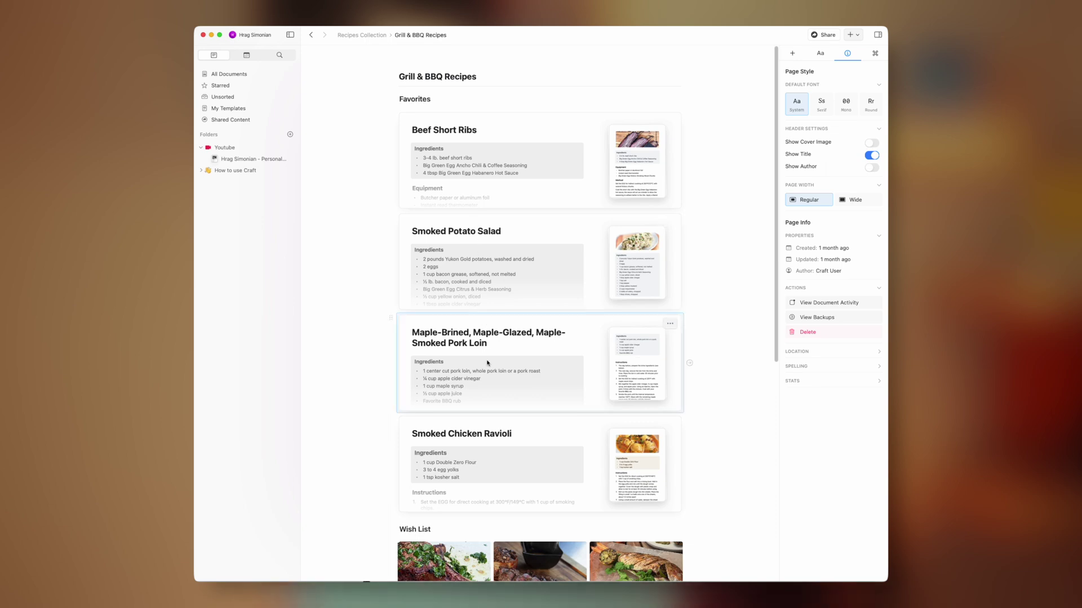
{"action": "left_click", "coordinate": [487, 362]}
{"action": "left_click", "coordinate": [419, 34]}
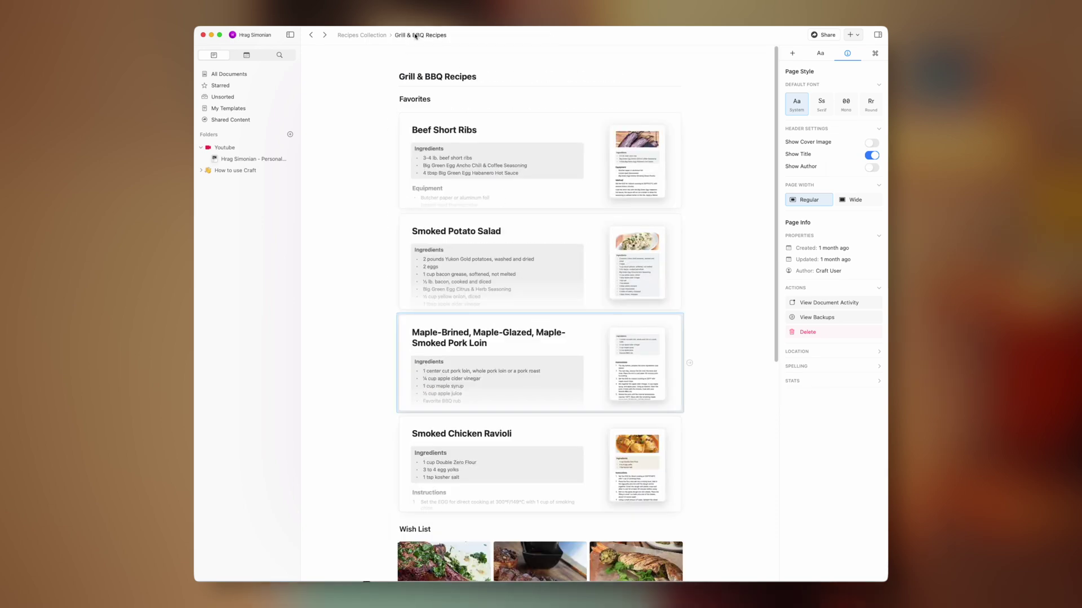
{"action": "left_click", "coordinate": [364, 35]}
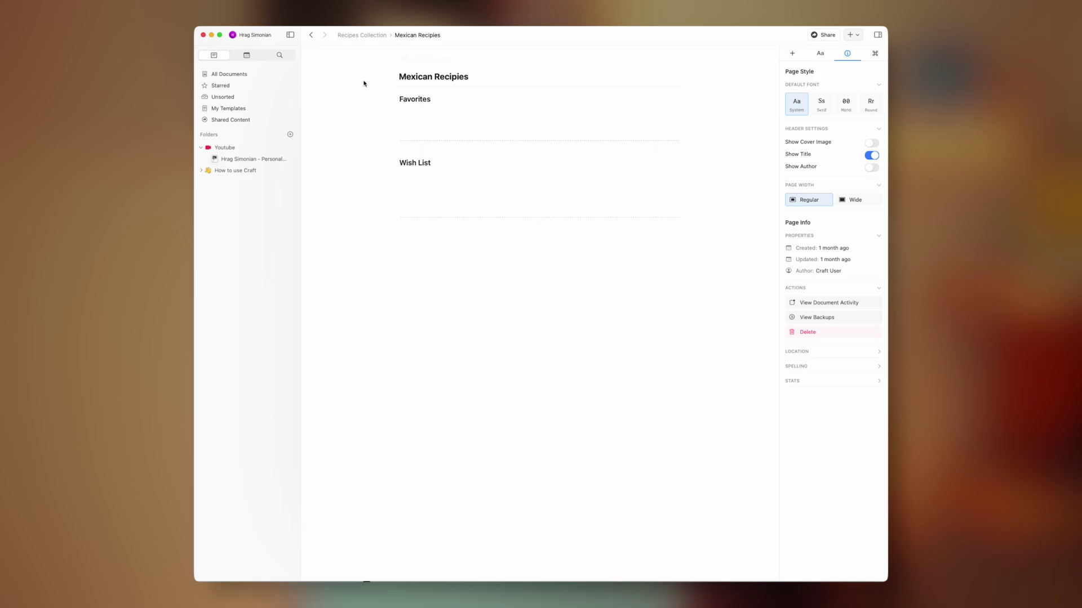
{"action": "left_click", "coordinate": [364, 35]}
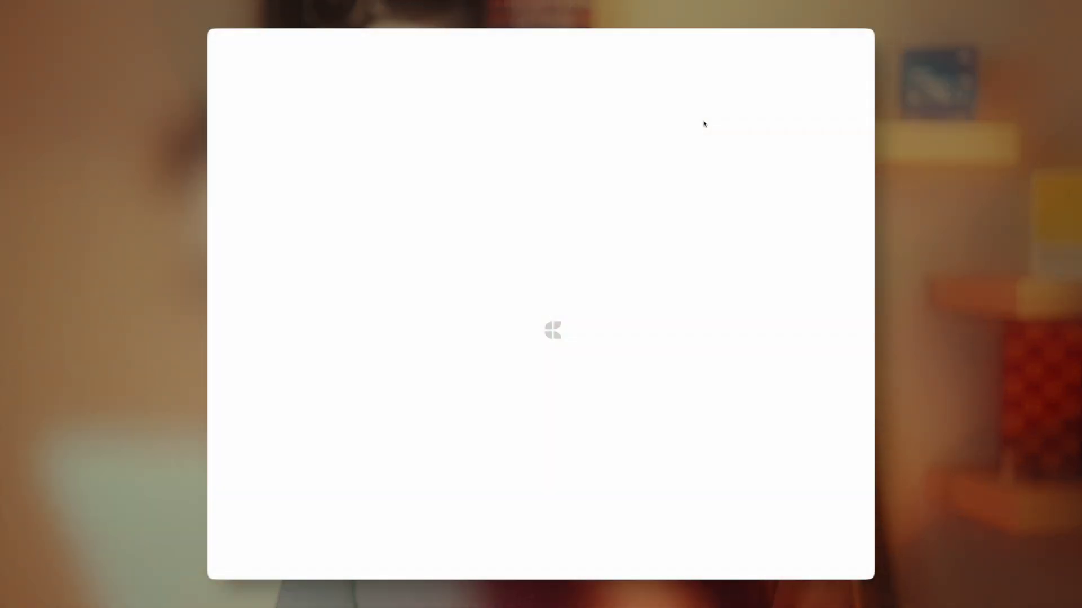
Step: Open the Feature Proposal example beside the document and scroll to its Explorations and Next steps
{"action": "scroll", "coordinate": [676, 171], "scroll_direction": "down", "scroll_amount": 15}
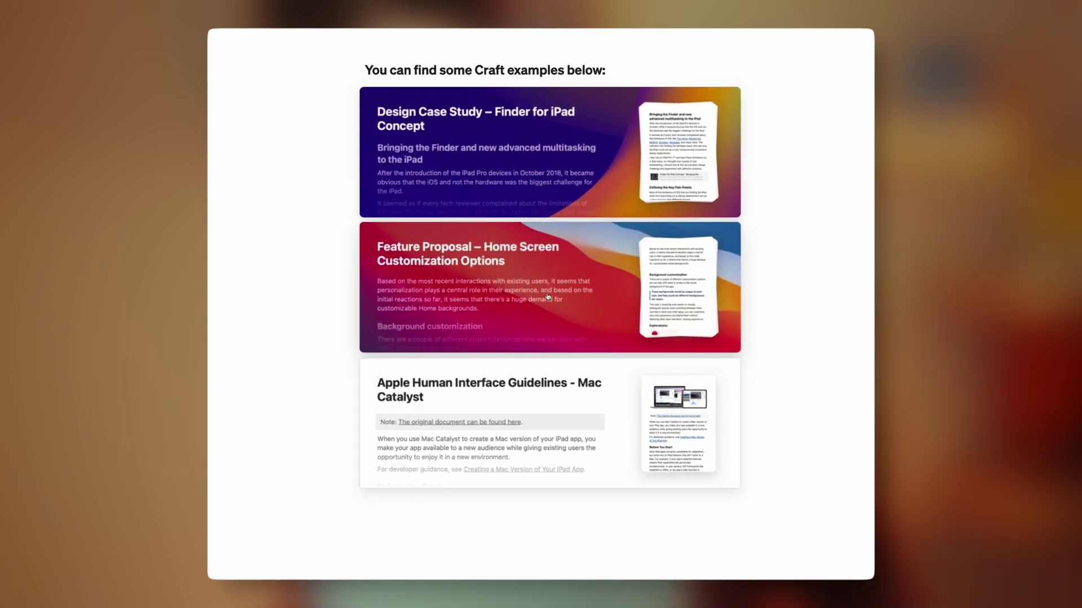
{"action": "left_click", "coordinate": [593, 316]}
{"action": "scroll", "coordinate": [595, 319], "scroll_direction": "down", "scroll_amount": 5}
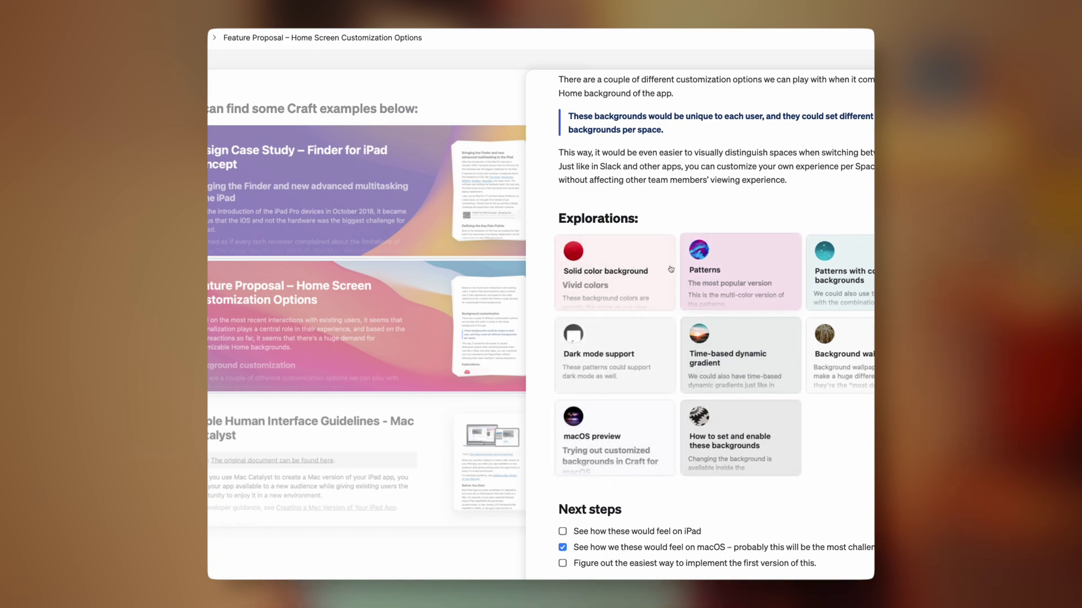
Step: View the Maple-Brined pork loin recipe in Grill & BBQ Recipes, then return to the Recipes Collection
{"action": "left_click", "coordinate": [623, 280]}
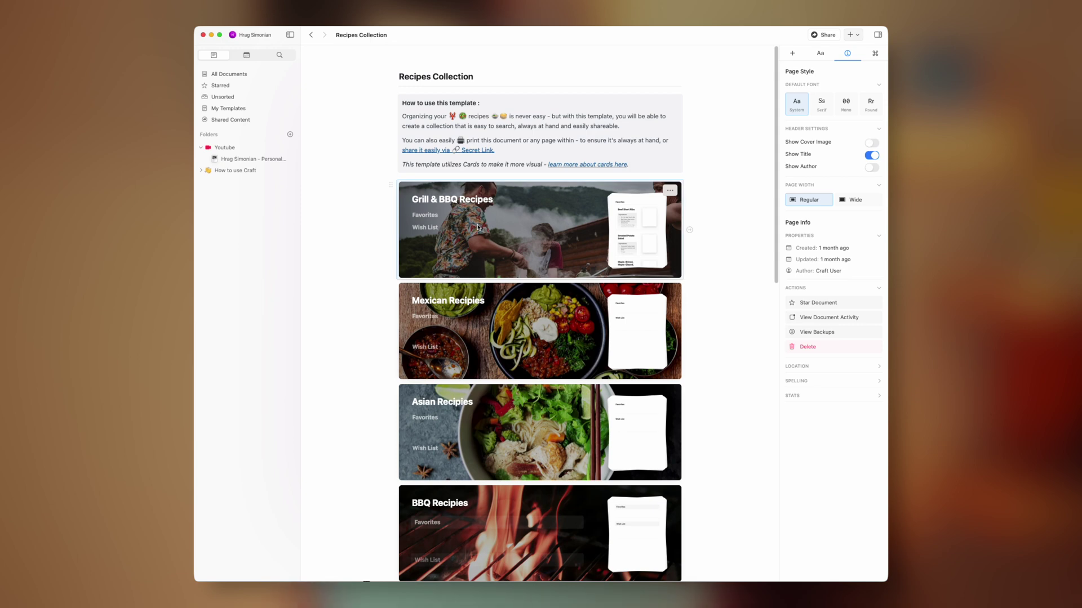
{"action": "left_click", "coordinate": [476, 227]}
{"action": "left_click", "coordinate": [485, 363]}
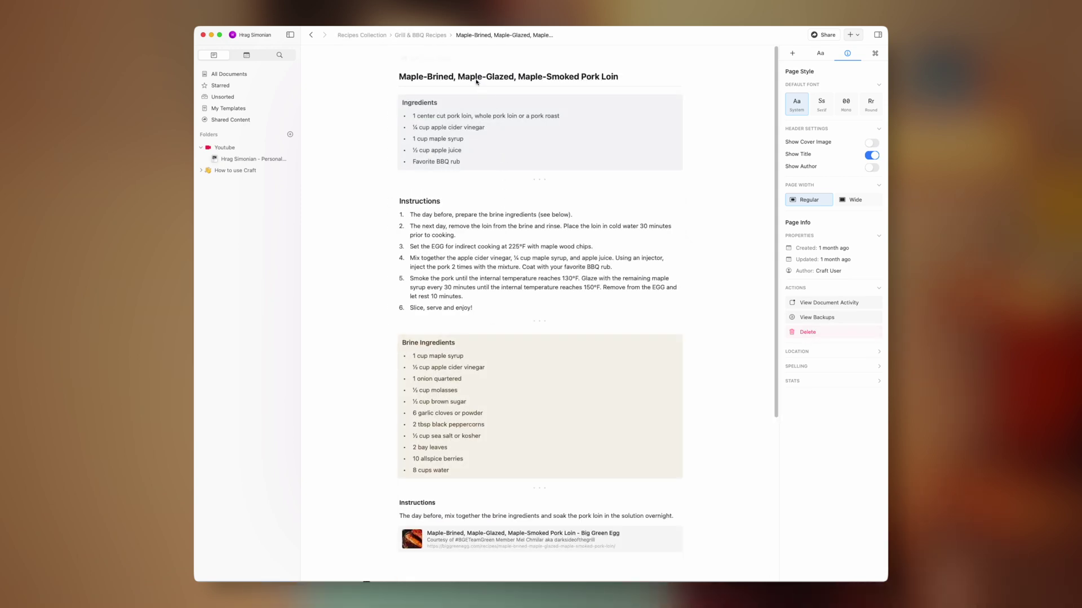
{"action": "left_click", "coordinate": [416, 36]}
{"action": "left_click", "coordinate": [363, 35]}
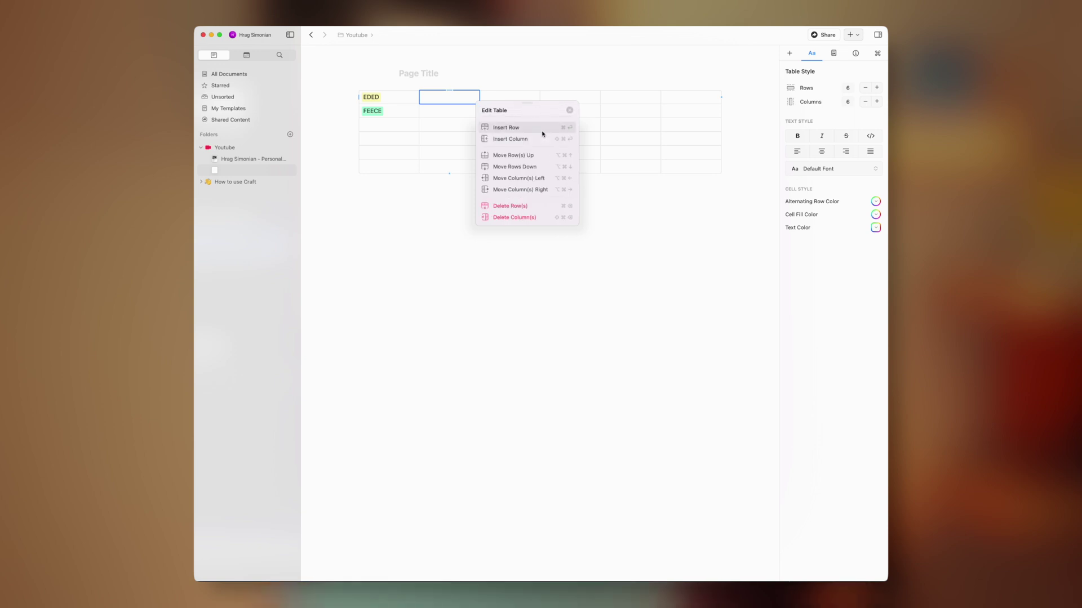
Step: Leave table editing and select the best-time-112194.mp3 audio block below the table
{"action": "left_click", "coordinate": [569, 111]}
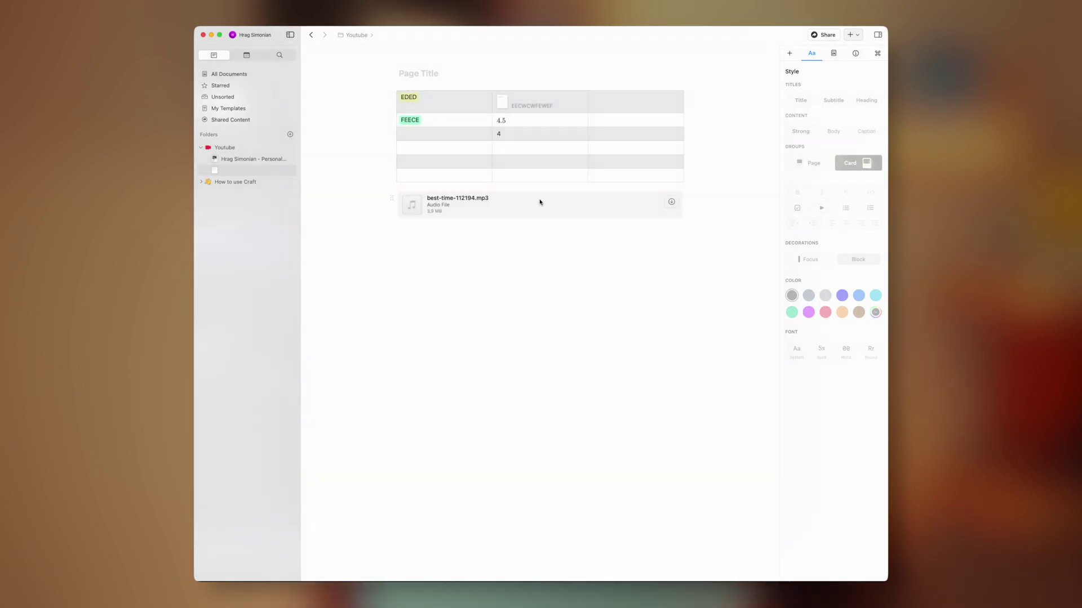
{"action": "left_click", "coordinate": [432, 209]}
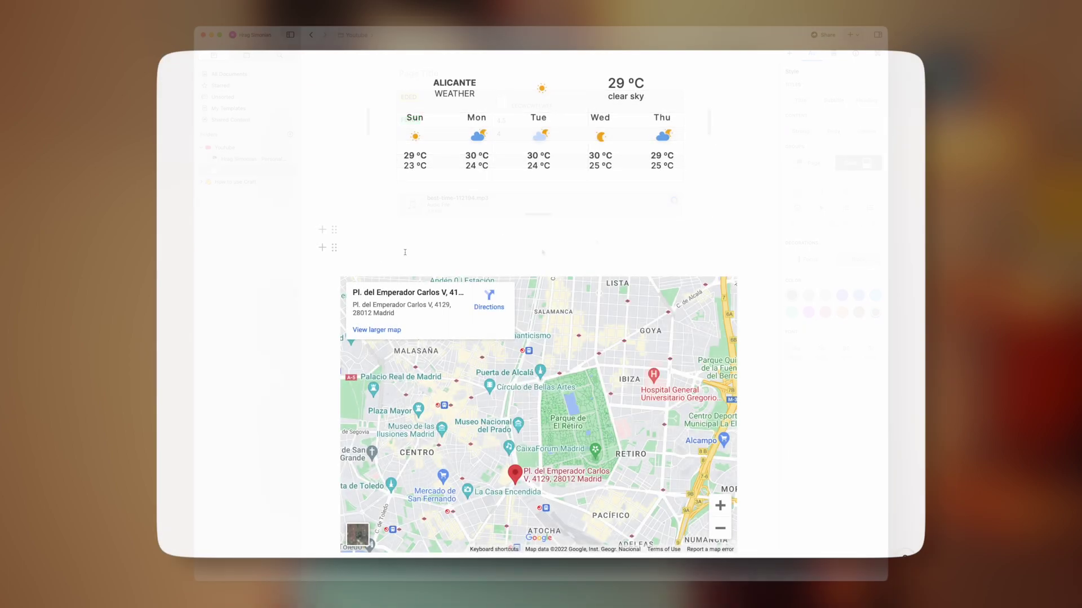
Step: Embed the pasted Google Maps link with /embed and drag the map taller
{"action": "left_click", "coordinate": [375, 251]}
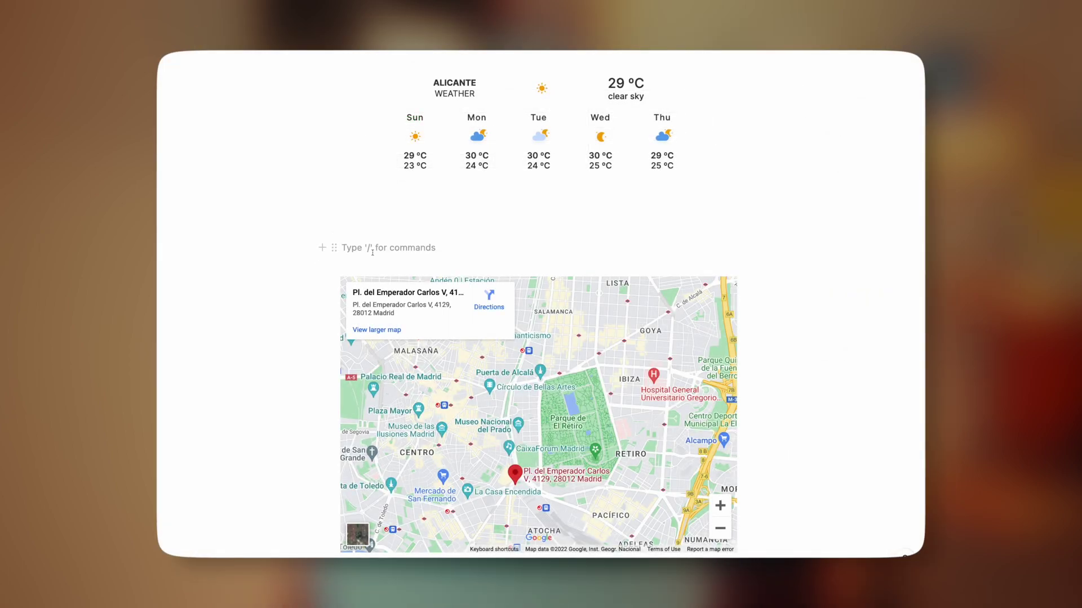
{"action": "type", "text": "/em"}
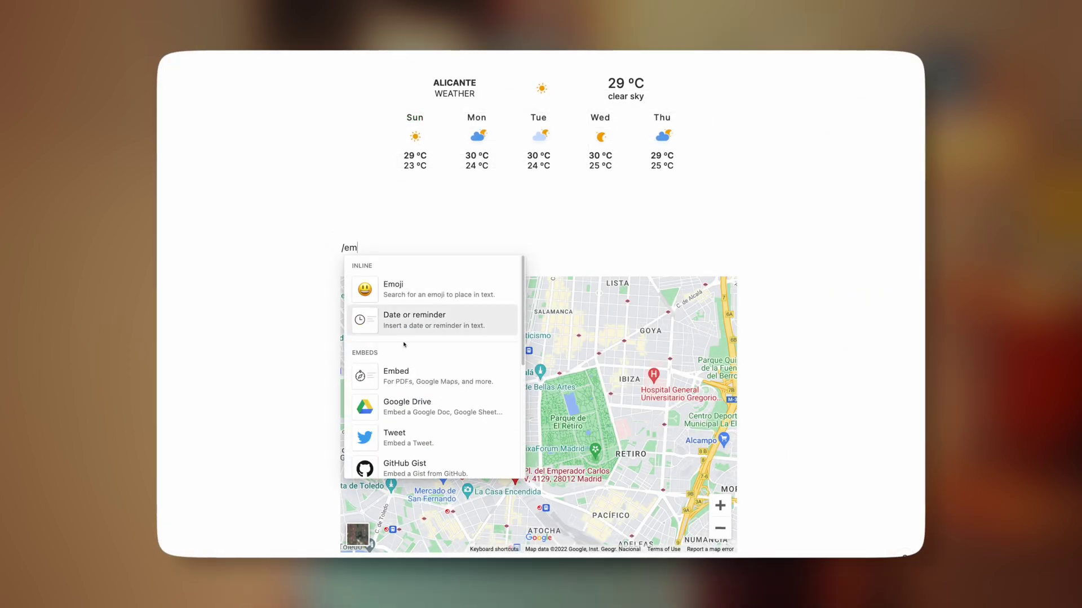
{"action": "left_click", "coordinate": [429, 375]}
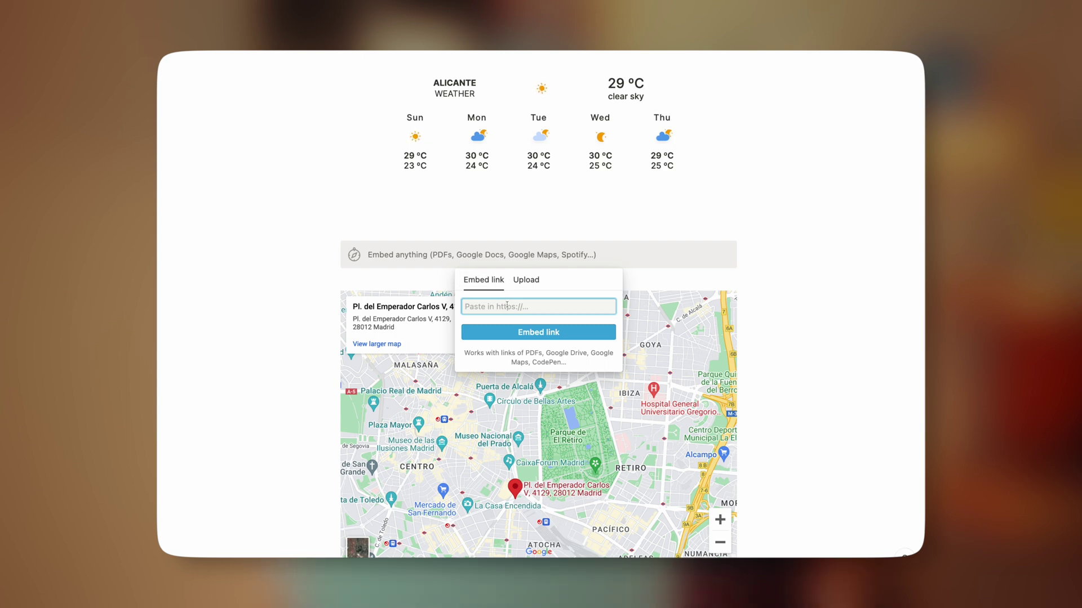
{"action": "key", "text": "super+v"}
{"action": "left_click", "coordinate": [510, 329]}
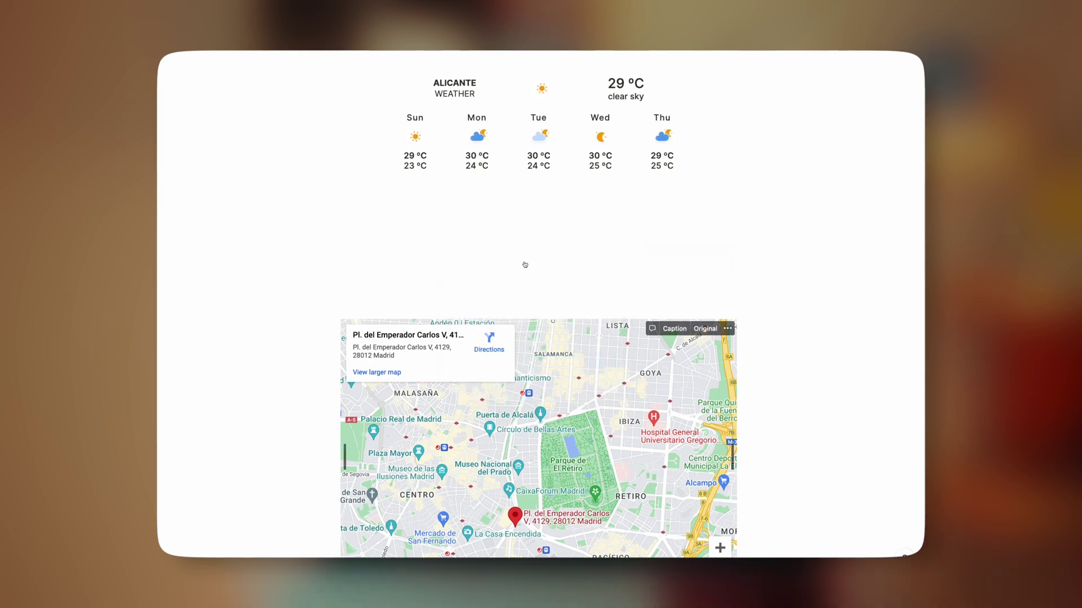
{"action": "left_click_drag", "start_coordinate": [535, 297], "coordinate": [535, 519]}
Step: Drop notion icon.png further down the page and shrink it to icon size
{"action": "scroll", "coordinate": [538, 259], "scroll_direction": "down", "scroll_amount": 5}
{"action": "scroll", "coordinate": [538, 259], "scroll_direction": "down", "scroll_amount": 10}
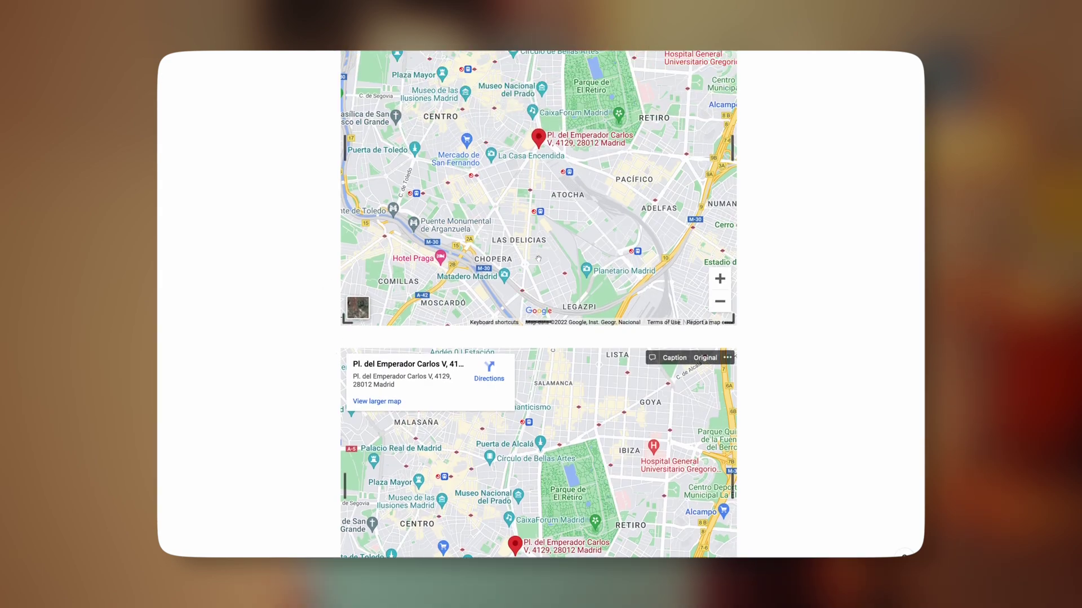
{"action": "left_click_drag", "start_coordinate": [348, 317], "coordinate": [430, 403]}
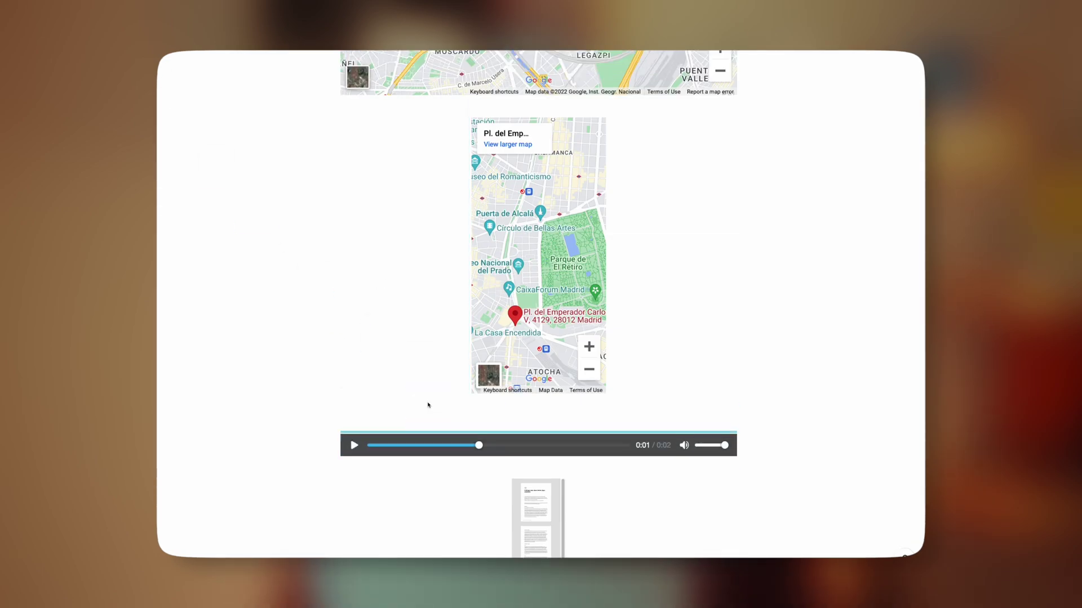
{"action": "scroll", "coordinate": [571, 397], "scroll_direction": "down", "scroll_amount": 4}
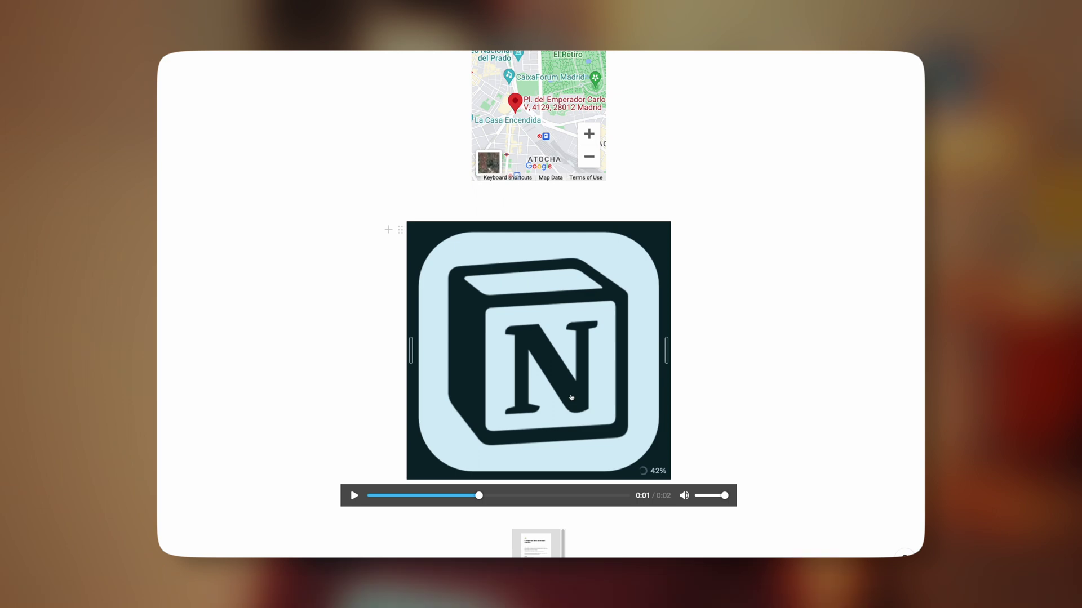
{"action": "left_click_drag", "start_coordinate": [666, 360], "coordinate": [564, 250]}
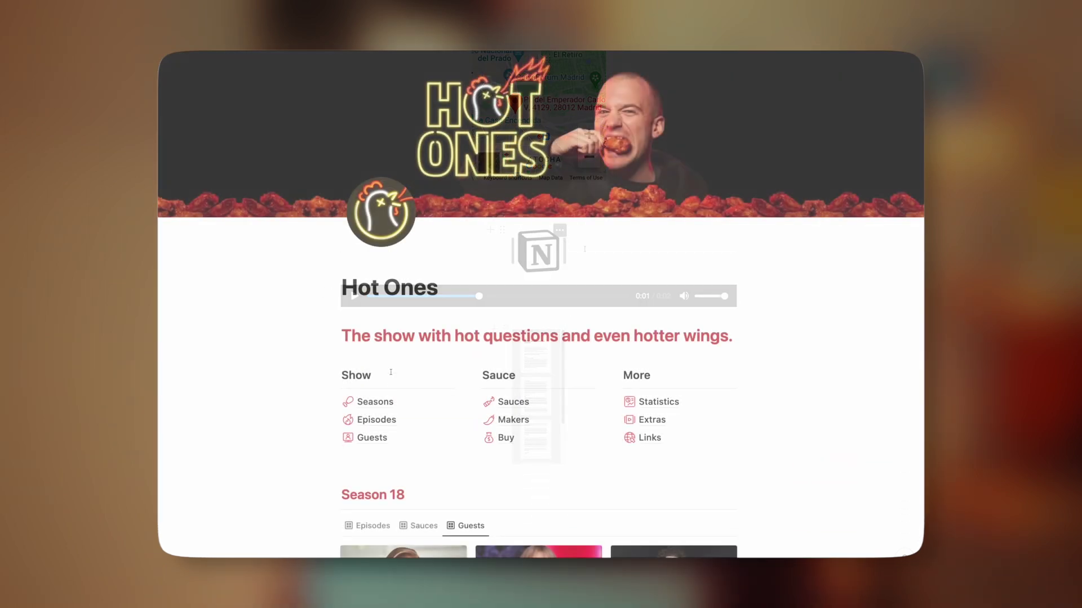
Step: Open the Seasons database and preview the Season 3 entry
{"action": "left_click", "coordinate": [377, 403]}
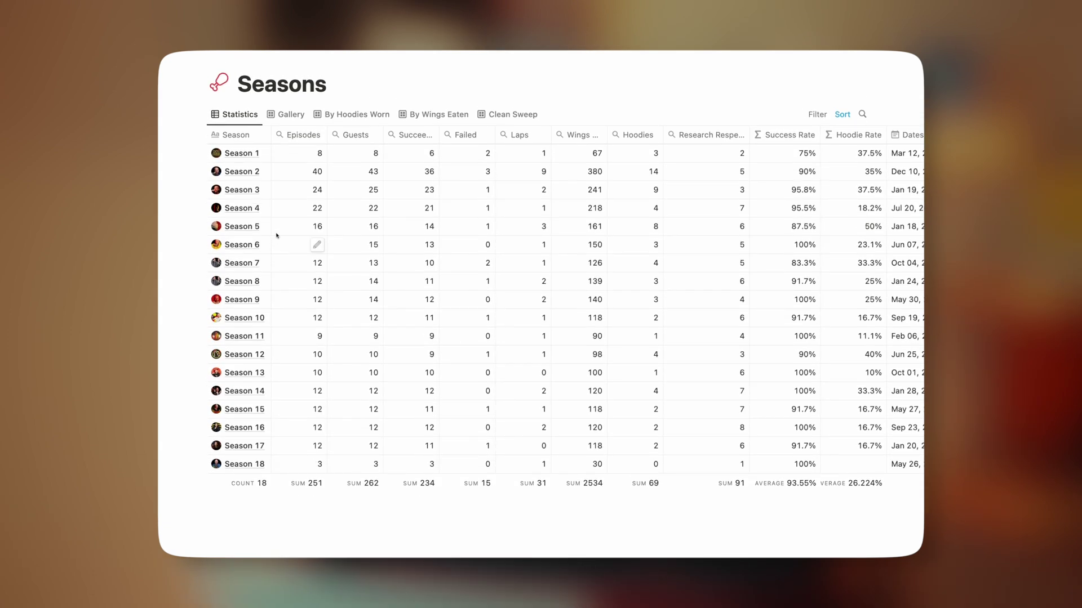
{"action": "scroll", "coordinate": [767, 226], "scroll_direction": "right", "scroll_amount": 5}
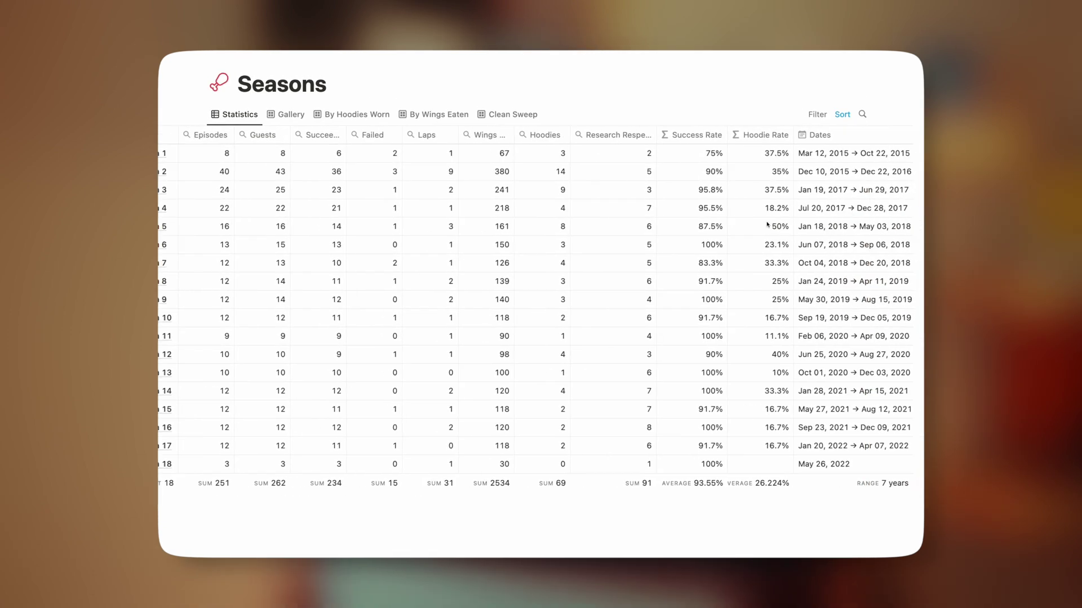
{"action": "scroll", "coordinate": [315, 210], "scroll_direction": "left", "scroll_amount": 5}
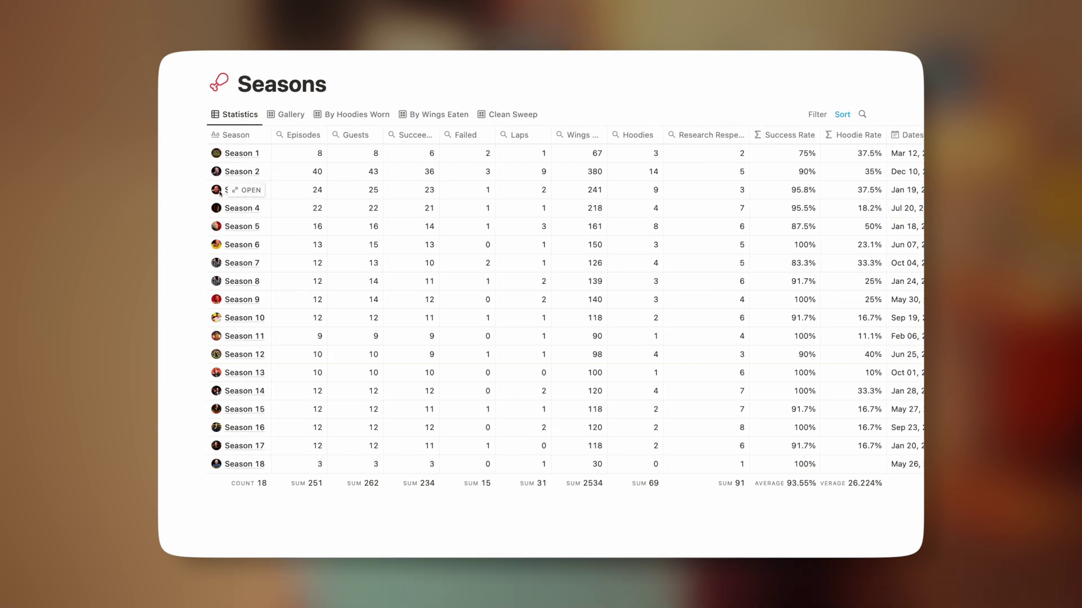
{"action": "left_click", "coordinate": [251, 191]}
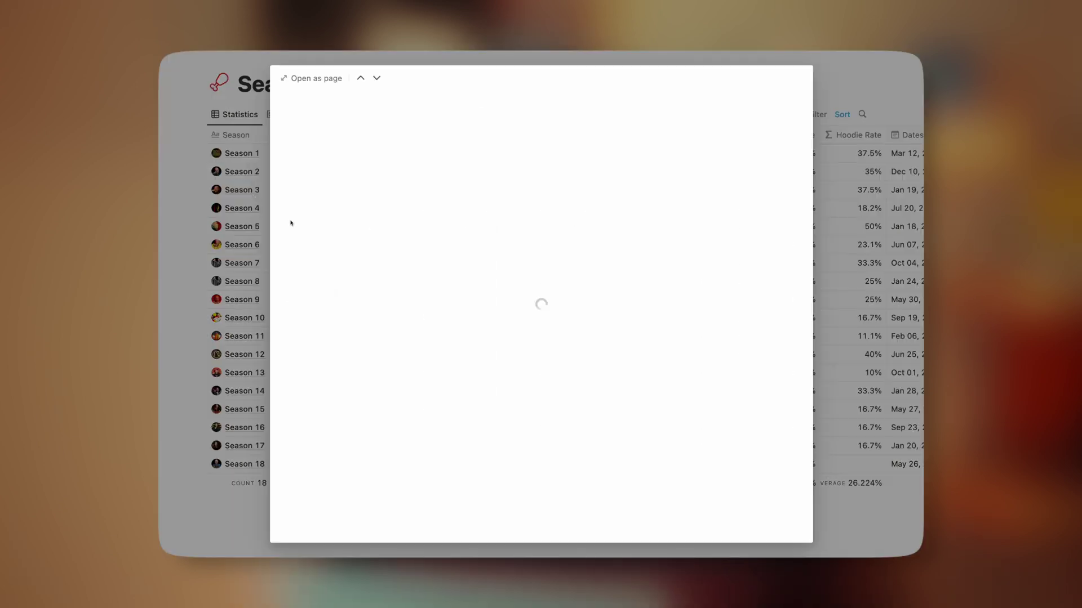
{"action": "scroll", "coordinate": [498, 235], "scroll_direction": "down", "scroll_amount": 5}
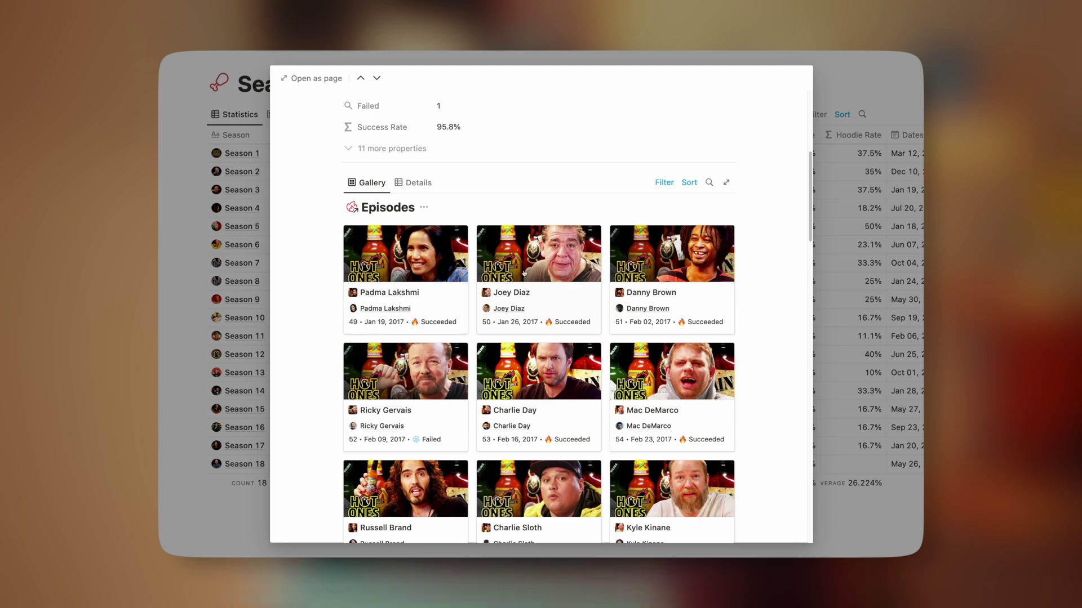
{"action": "scroll", "coordinate": [667, 320], "scroll_direction": "down", "scroll_amount": 3}
{"action": "scroll", "coordinate": [670, 313], "scroll_direction": "down", "scroll_amount": 3}
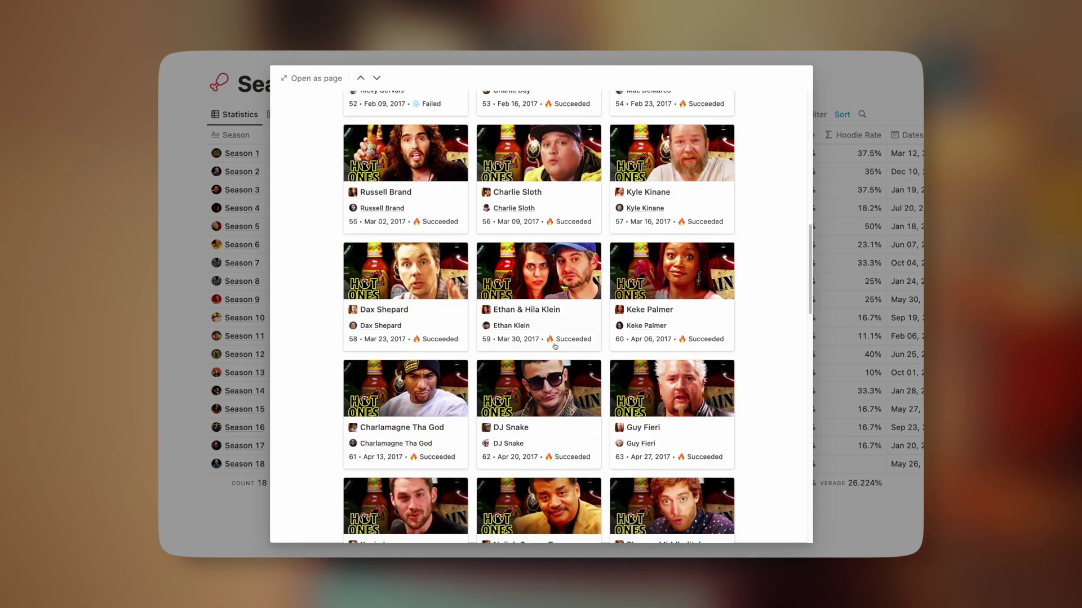
{"action": "scroll", "coordinate": [678, 303], "scroll_direction": "down", "scroll_amount": 3}
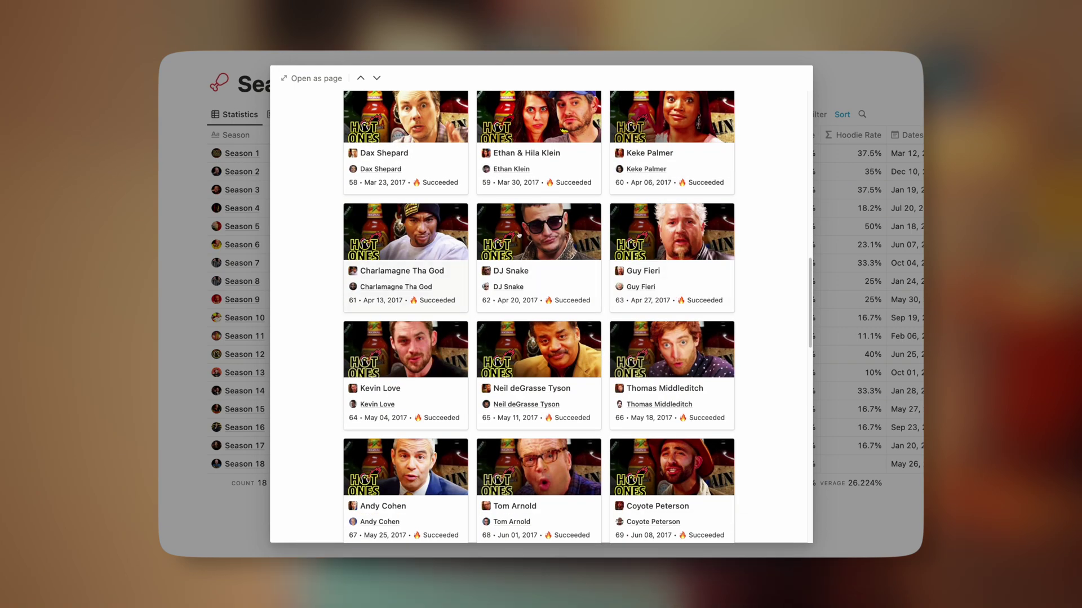
Step: View the Guy Fieri episode page, then close its preview
{"action": "left_click", "coordinate": [659, 235]}
{"action": "scroll", "coordinate": [529, 248], "scroll_direction": "down", "scroll_amount": 3}
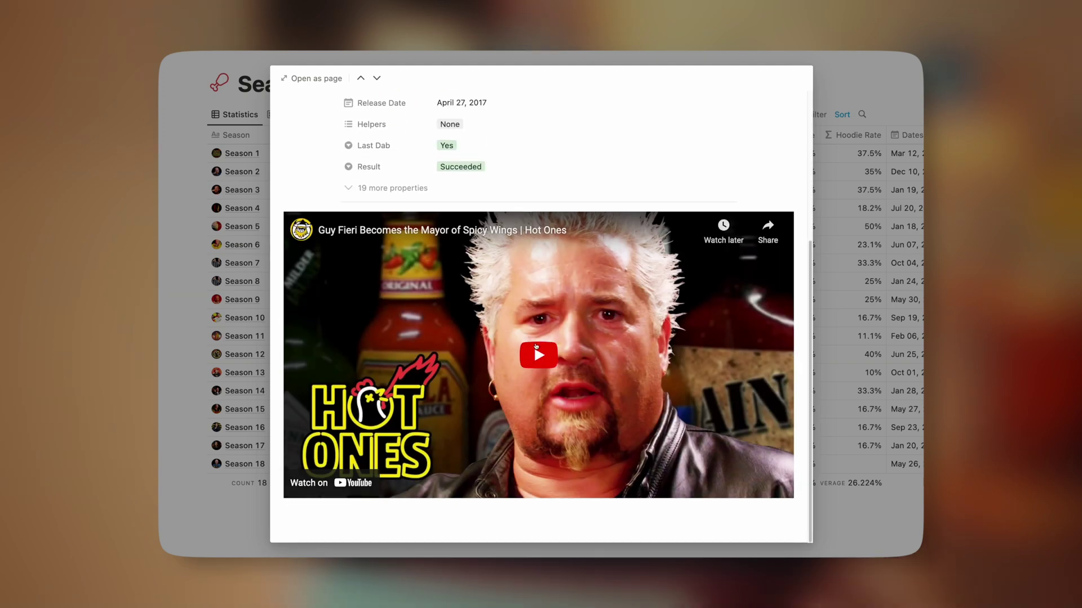
{"action": "scroll", "coordinate": [525, 339], "scroll_direction": "up", "scroll_amount": 4}
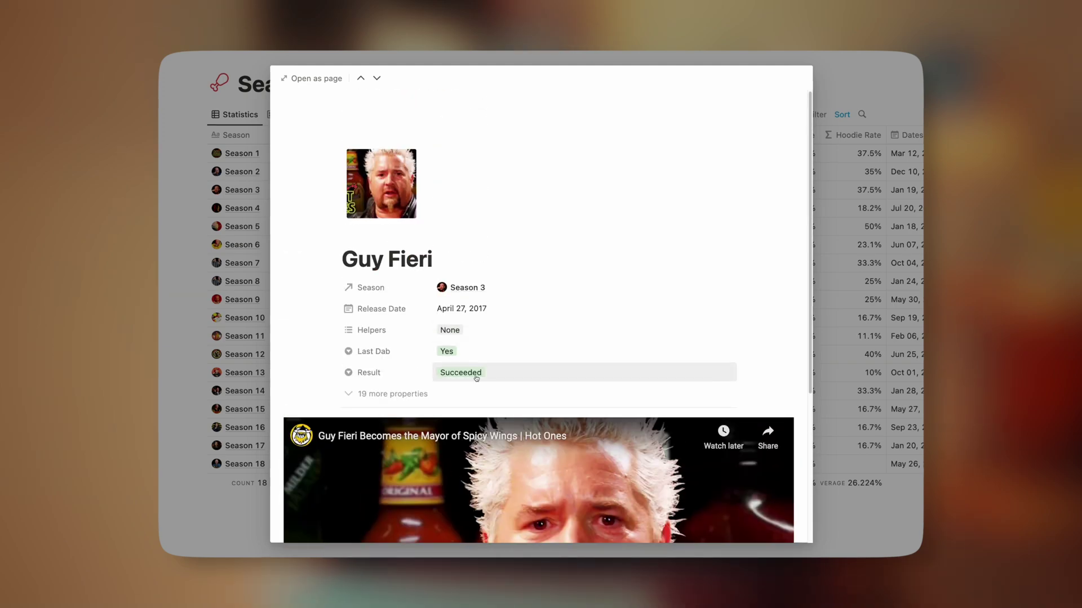
{"action": "left_click", "coordinate": [823, 338]}
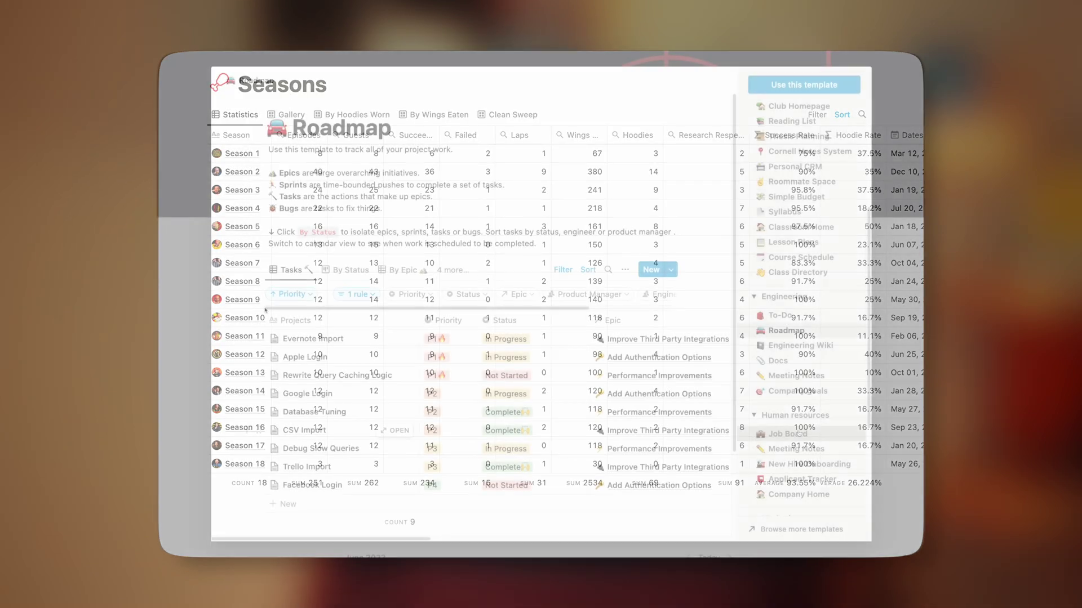
Step: Preview the Job Board, Company Home and Brand Assets templates
{"action": "left_click", "coordinate": [799, 435]}
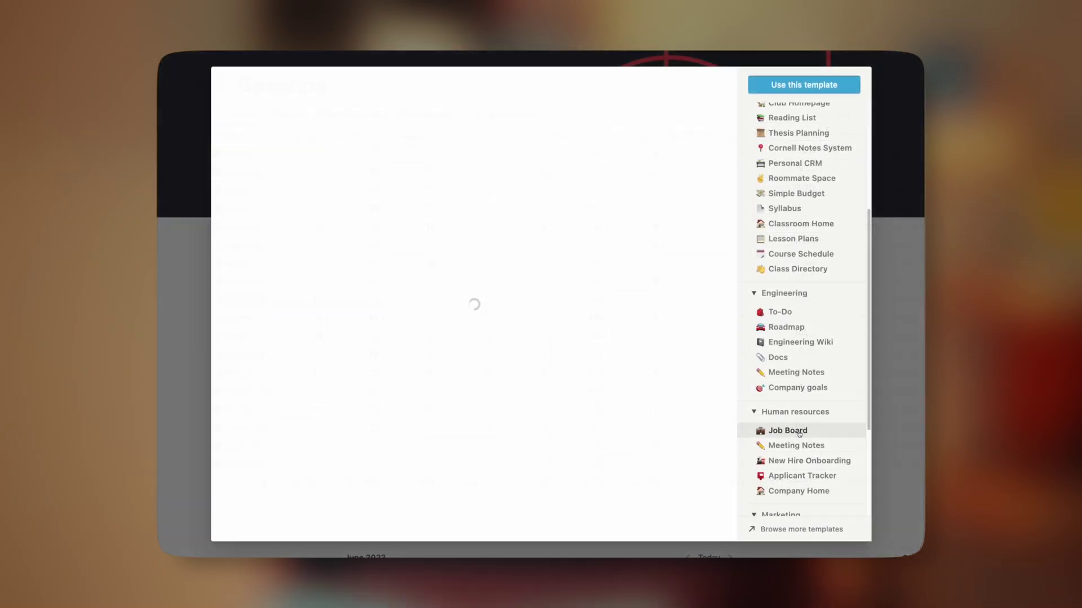
{"action": "scroll", "coordinate": [800, 338], "scroll_direction": "down", "scroll_amount": 5}
{"action": "scroll", "coordinate": [553, 378], "scroll_direction": "down", "scroll_amount": 10}
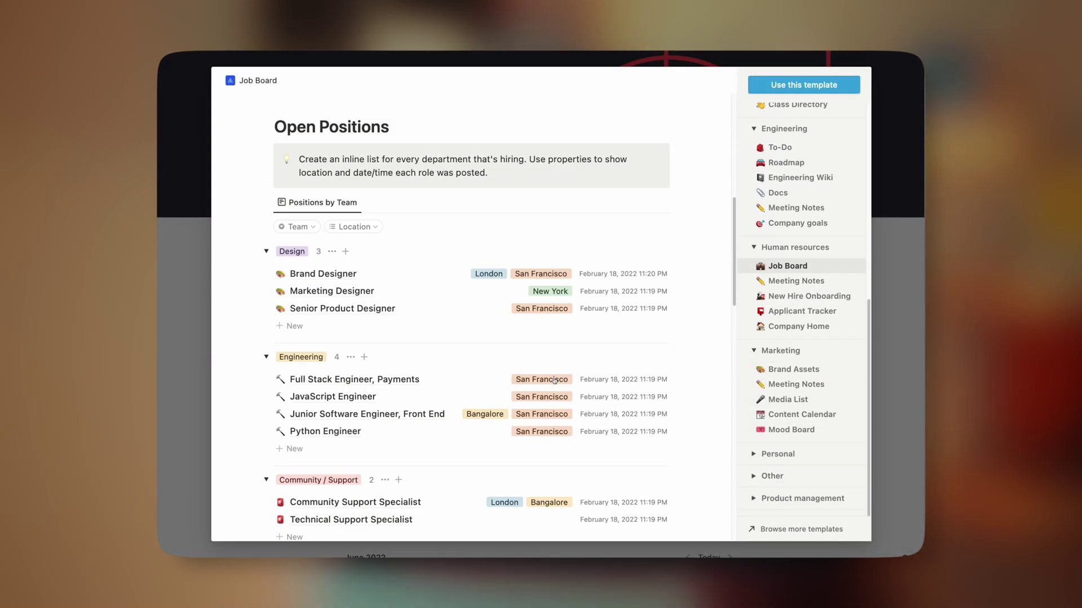
{"action": "left_click", "coordinate": [796, 326]}
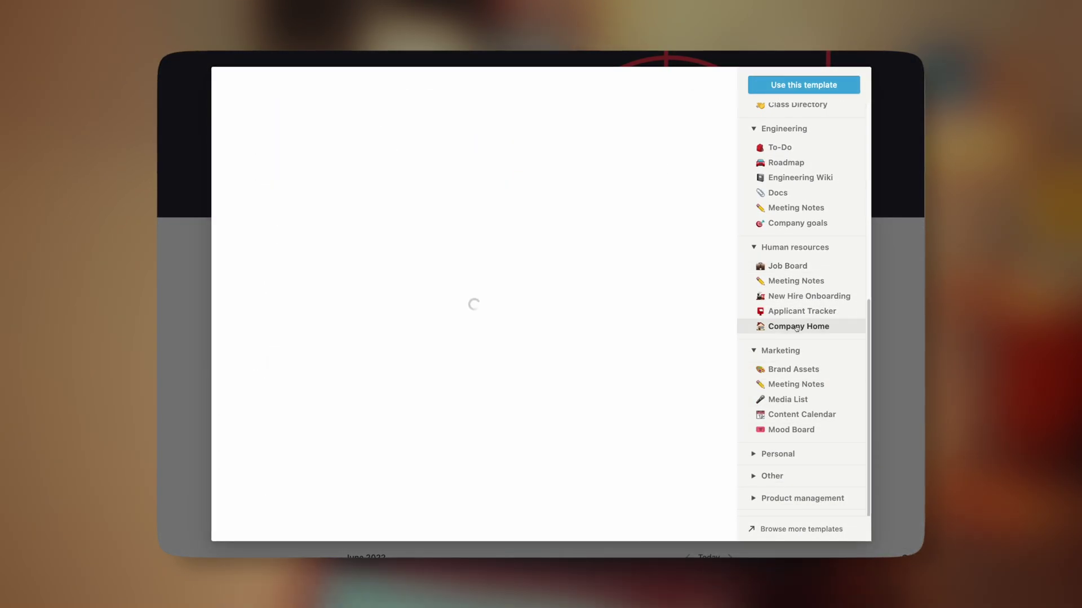
{"action": "left_click", "coordinate": [792, 370]}
{"action": "scroll", "coordinate": [657, 358], "scroll_direction": "down", "scroll_amount": 8}
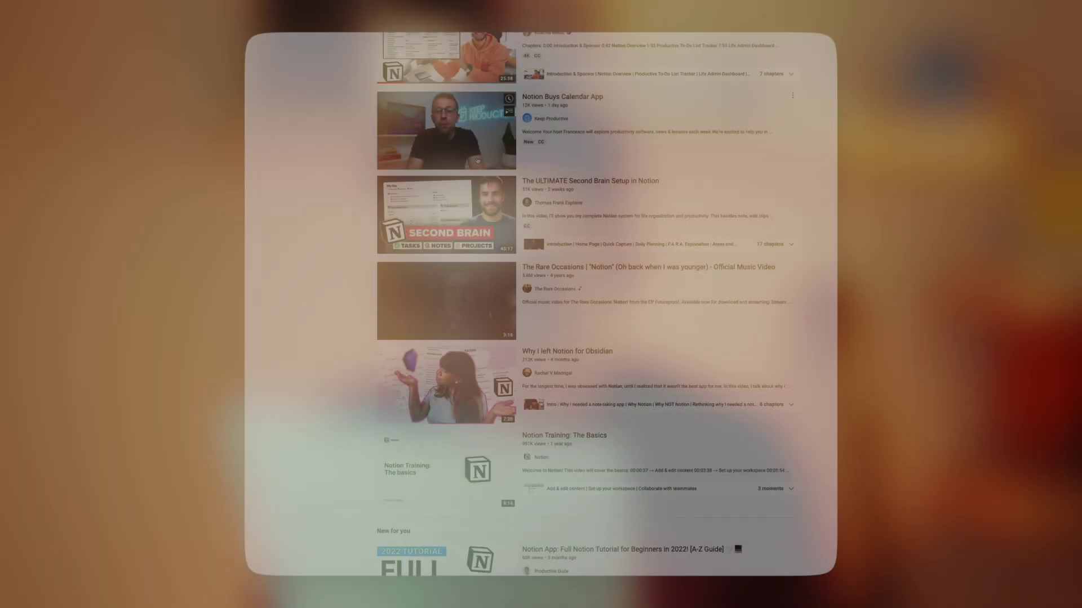
{"action": "scroll", "coordinate": [477, 160], "scroll_direction": "down", "scroll_amount": 5}
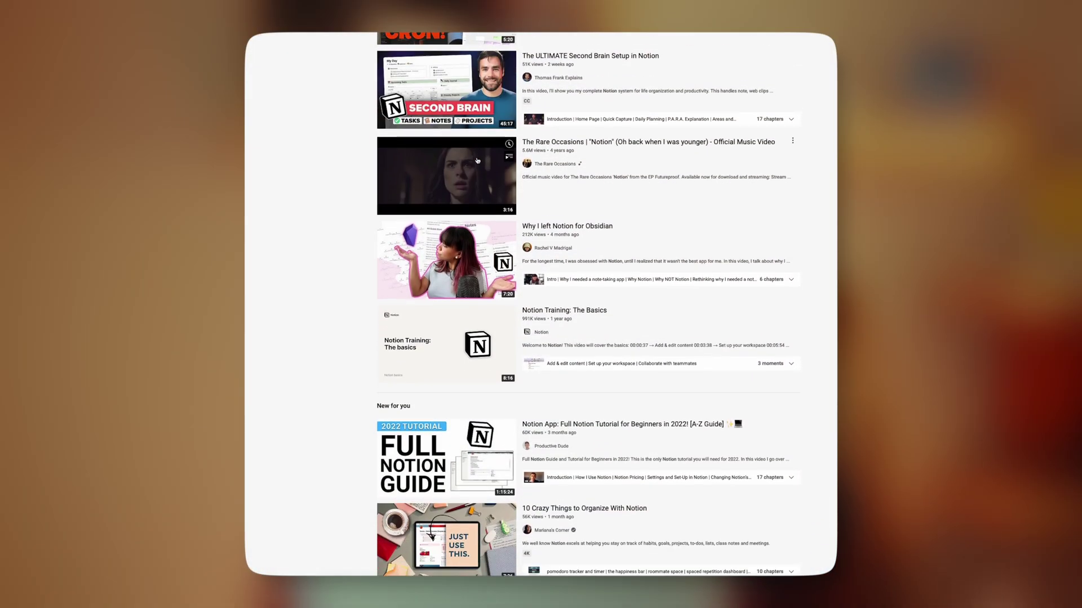
{"action": "scroll", "coordinate": [477, 161], "scroll_direction": "down", "scroll_amount": 3}
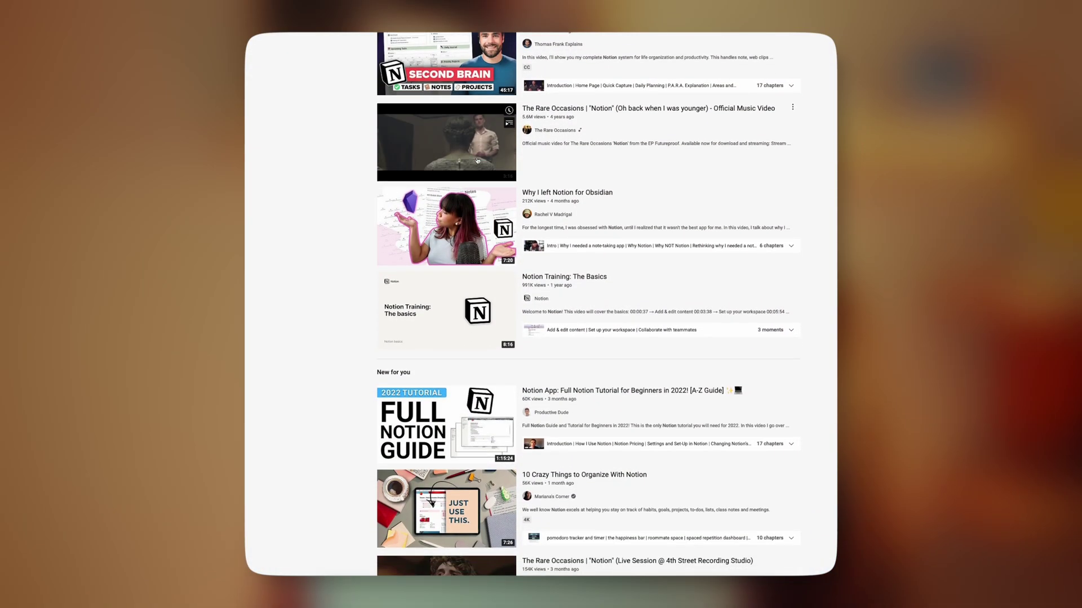